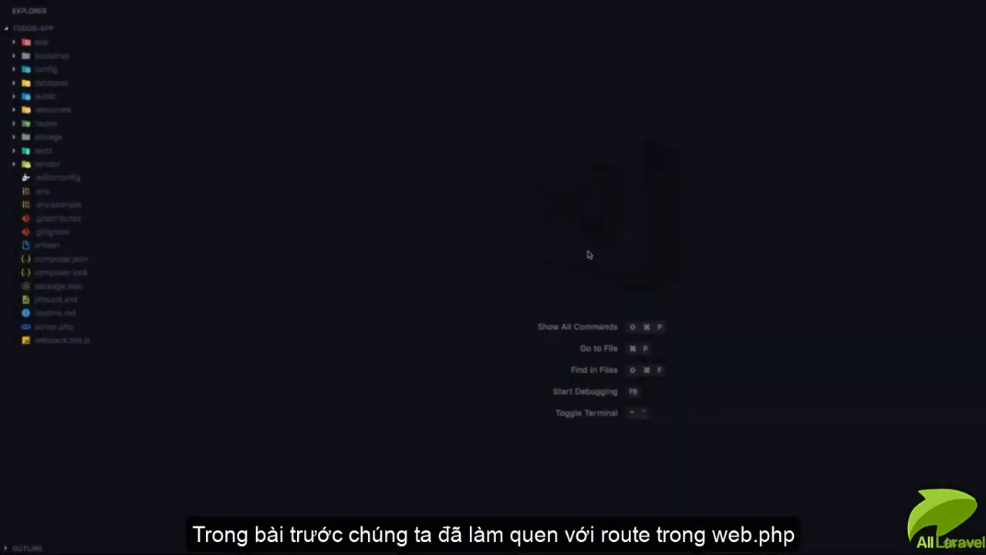
- Reveal routes/web.php and locate the about route returning the about view
click(46, 123)
click(54, 177)
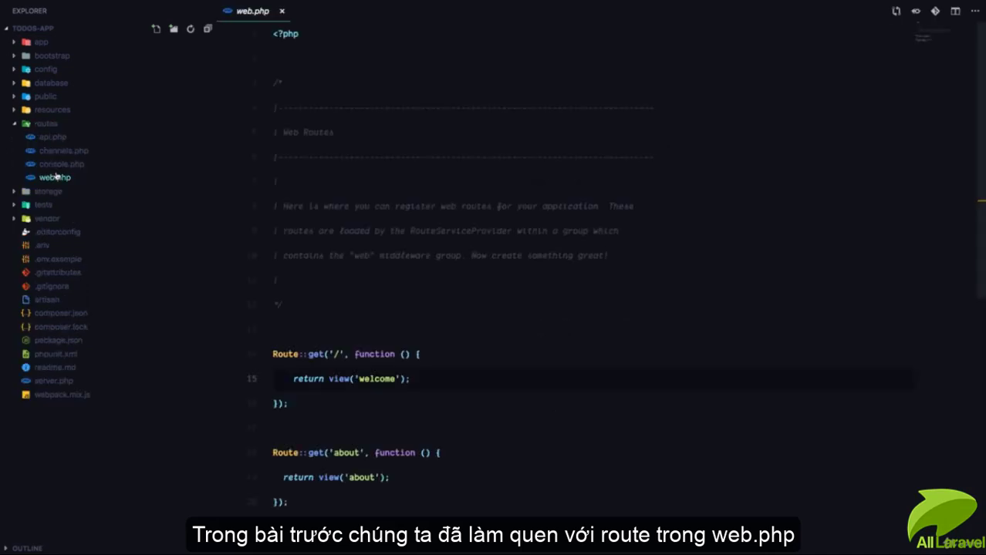
scroll(359, 231, down, 5)
drag(346, 310, 229, 247)
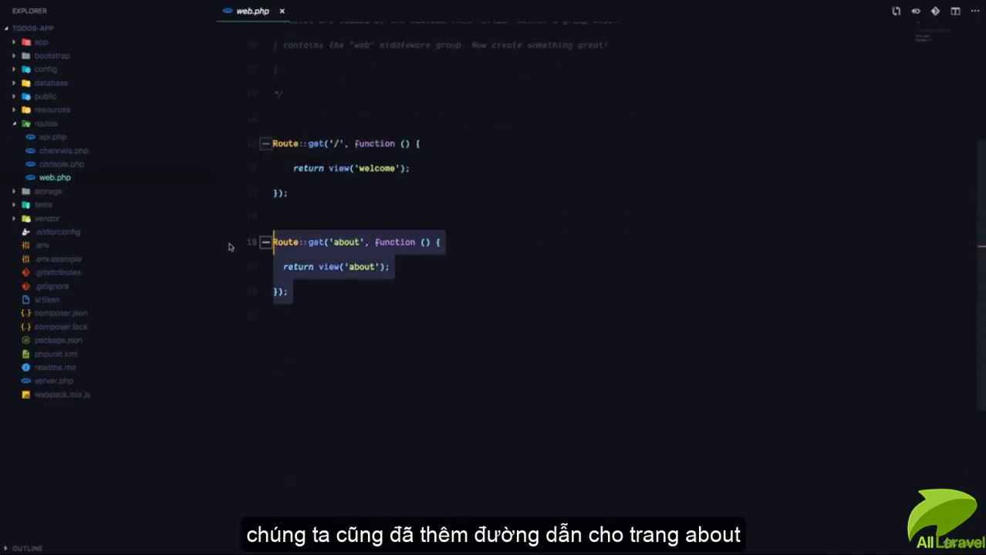
click(342, 243)
drag(355, 267, 391, 267)
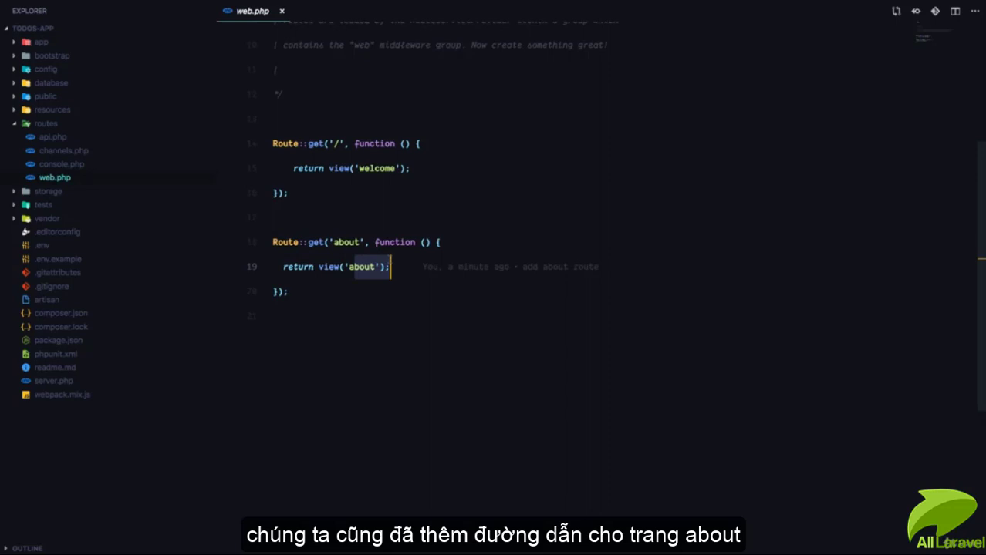
- Review the about route's path and closure, ending on the empty line after the routes
click(389, 297)
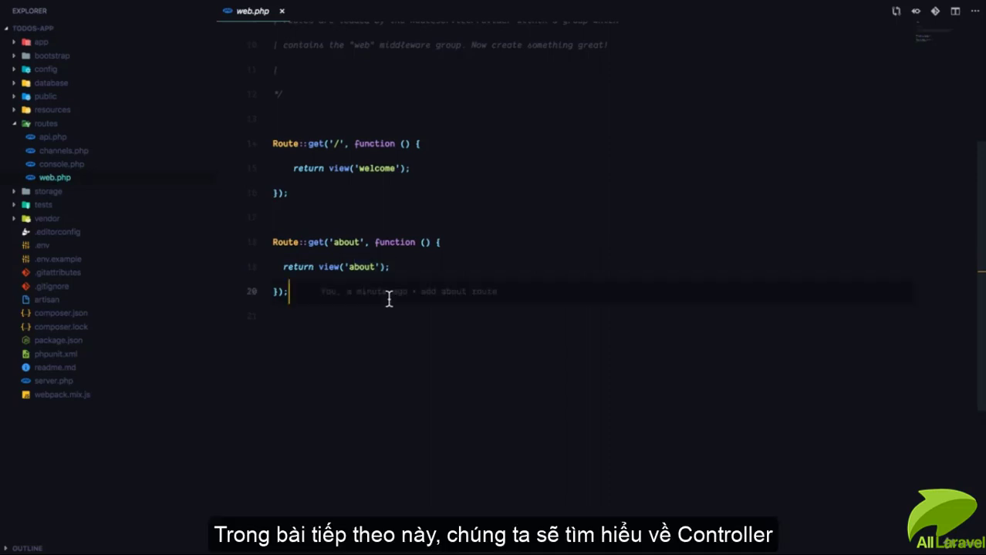
click(382, 331)
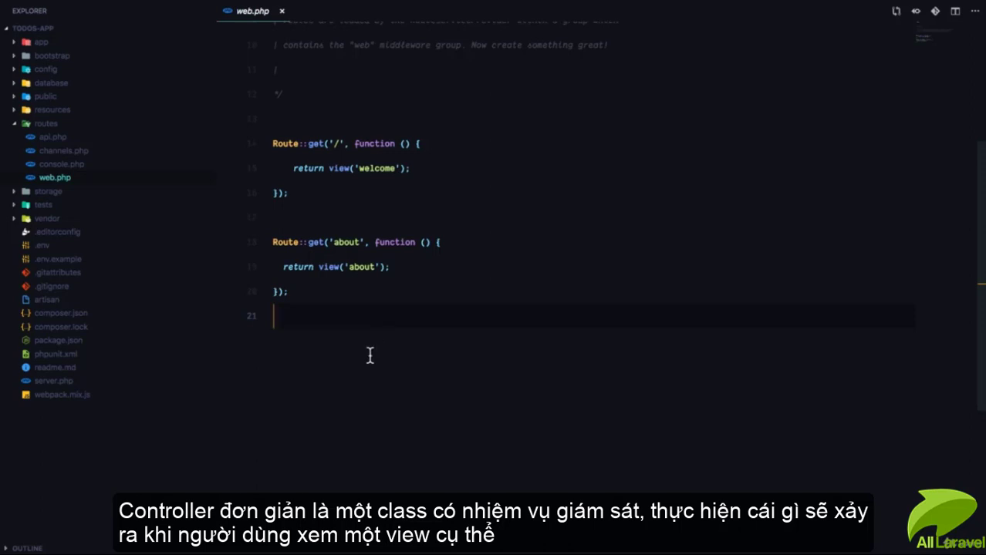
double_click(347, 245)
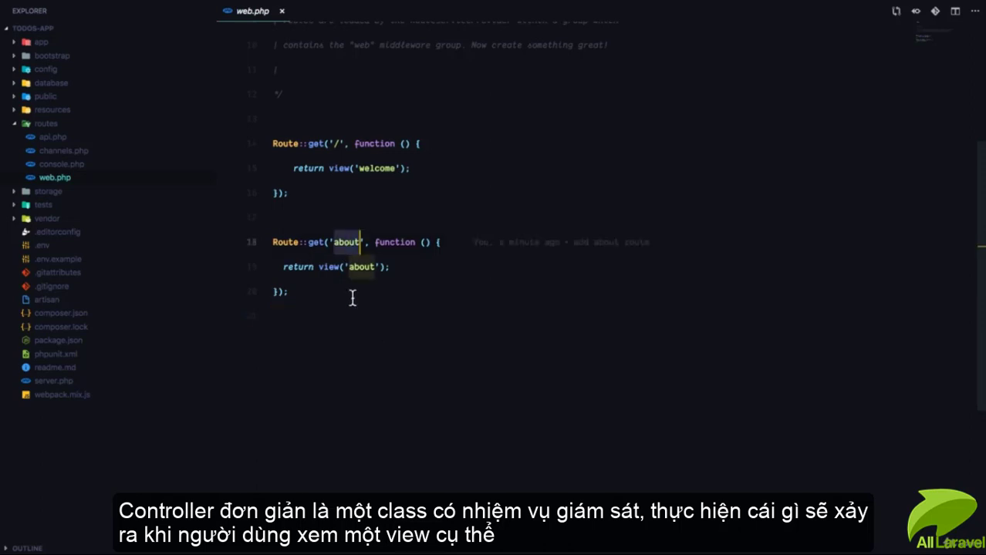
click(323, 330)
- Expand app > Http > Controllers in the Explorer to show Auth and Controller.php
key(ctrl+grave)
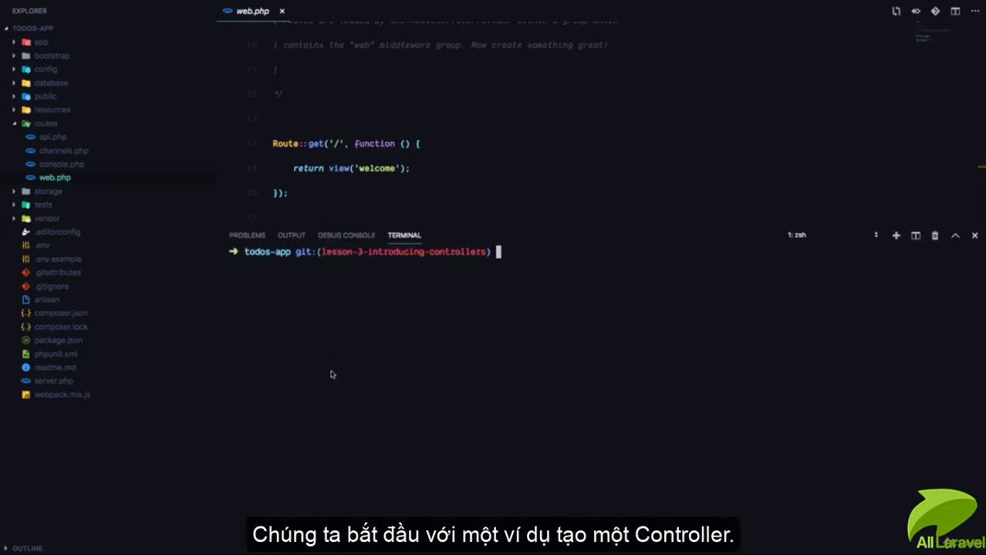
key(ctrl+grave)
click(41, 42)
click(59, 85)
mouse_move(77, 231)
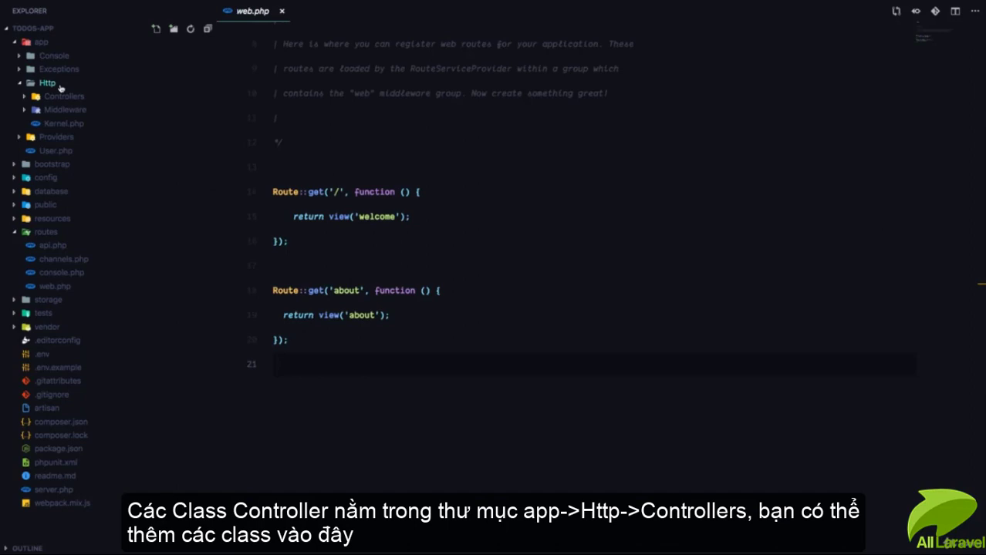
click(61, 98)
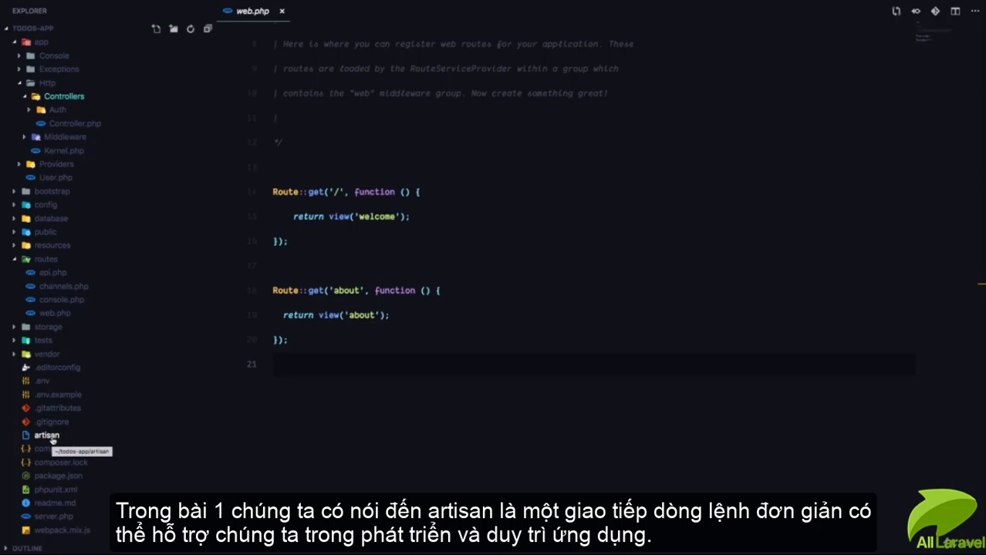
- Run php artisan make:controller AboutController in the terminal, creating AboutController.php
key(ctrl+grave)
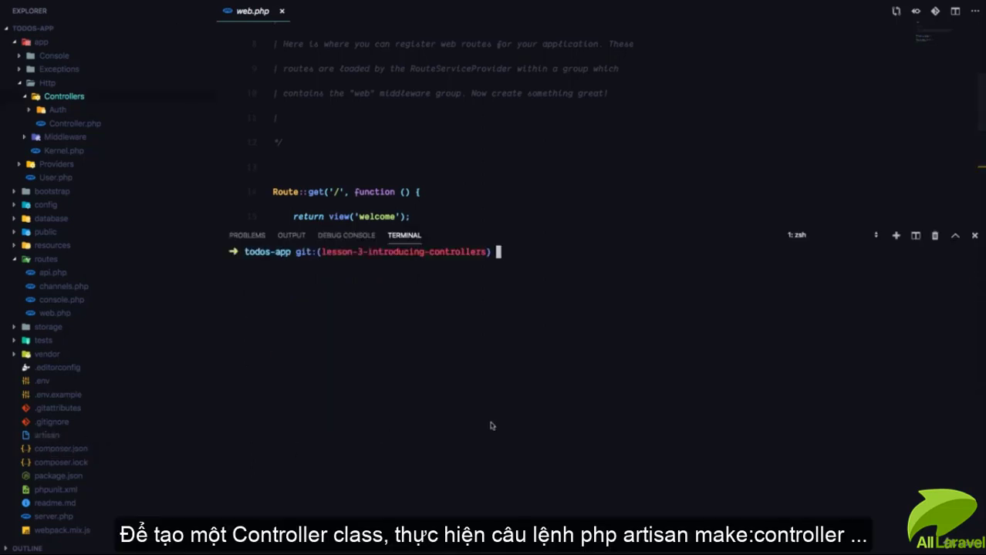
text(ph)
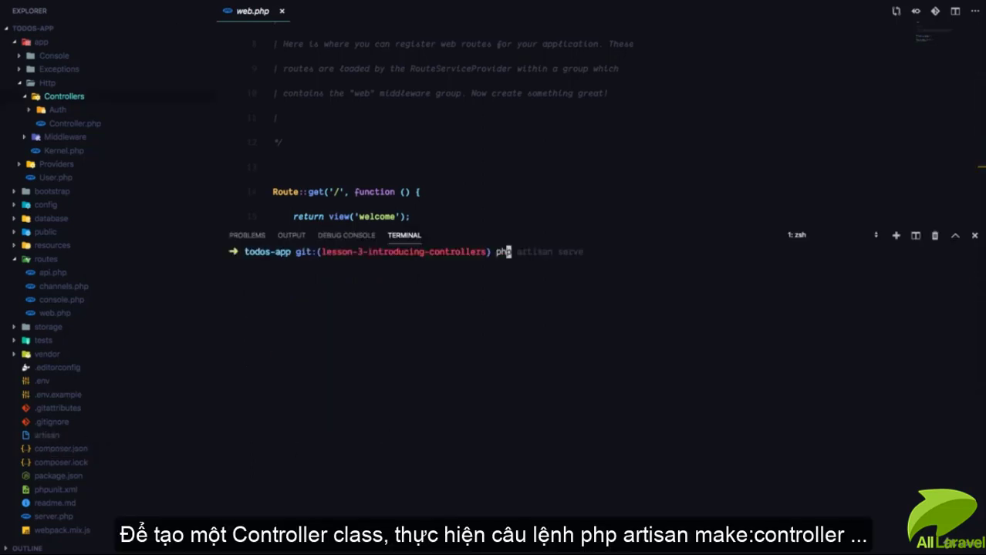
text(p artian)
key(BackSpace)
key(BackSpace)
key(BackSpace)
text(san make:contr)
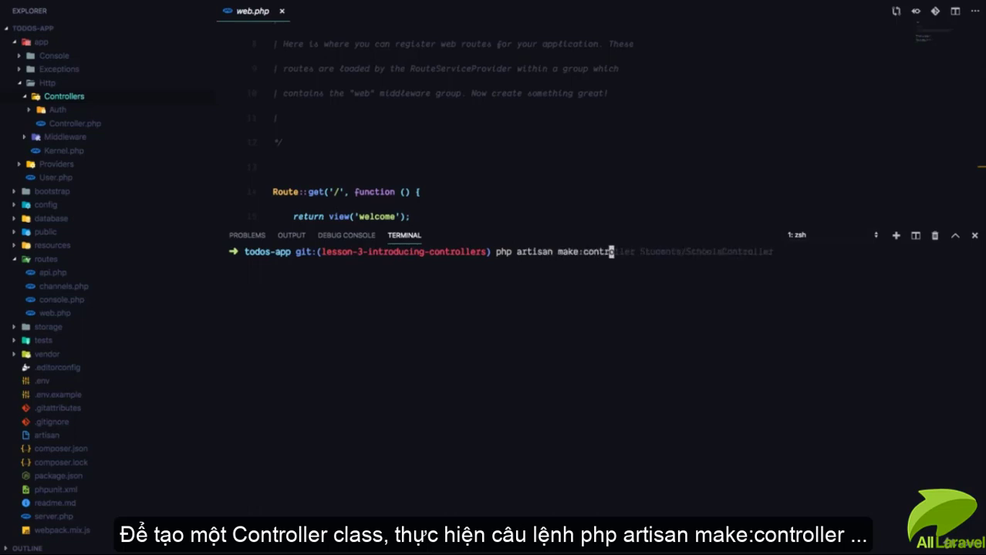
text(oller)
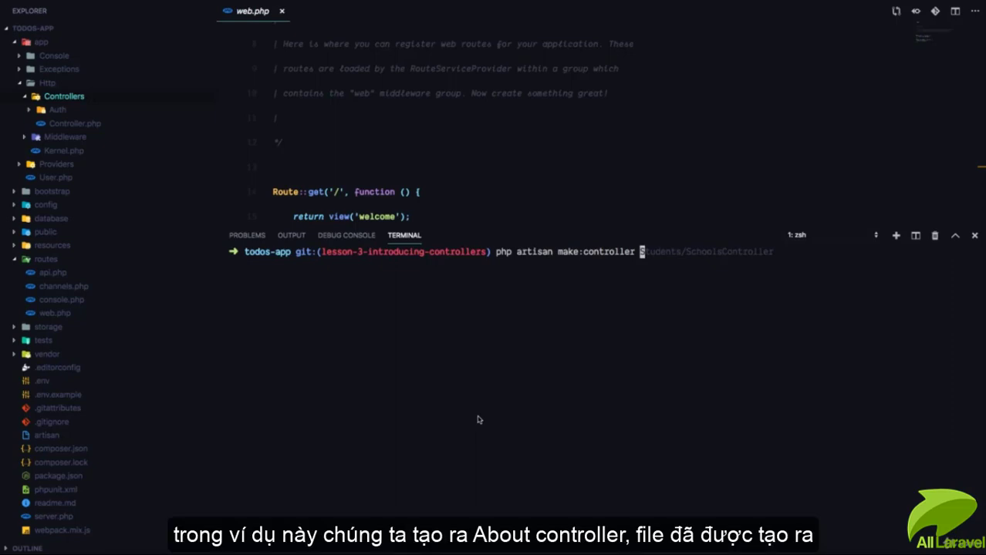
text(Abo)
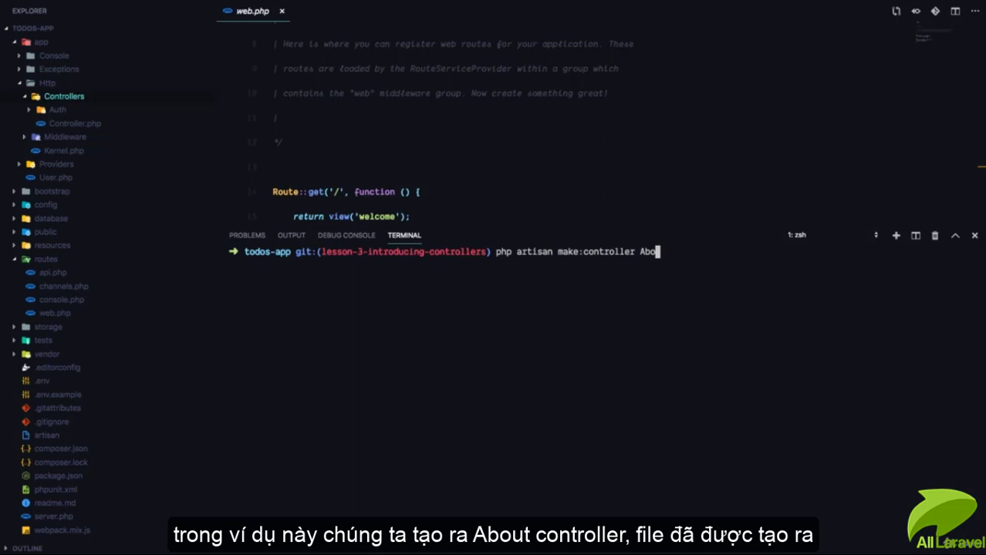
text(utController)
key(Return)
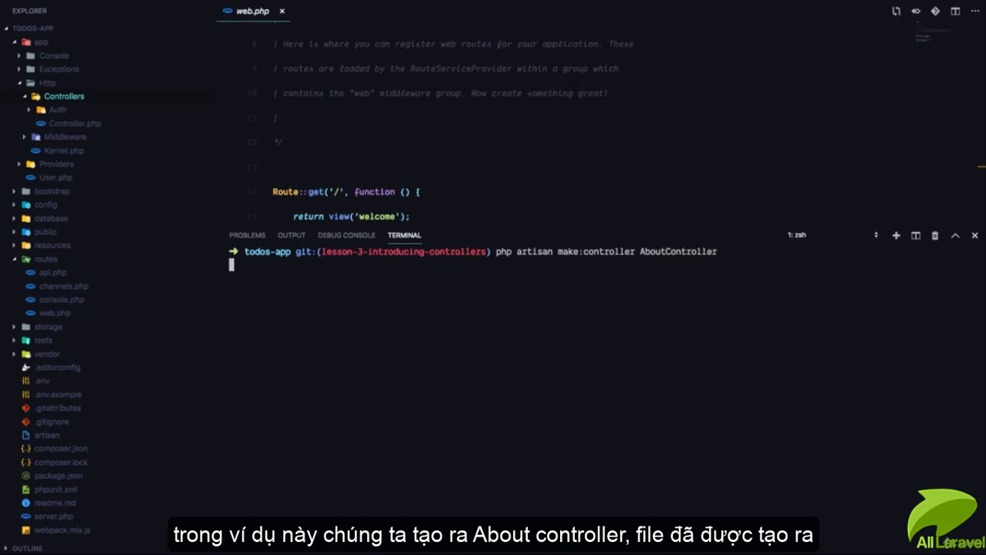
mouse_move(88, 127)
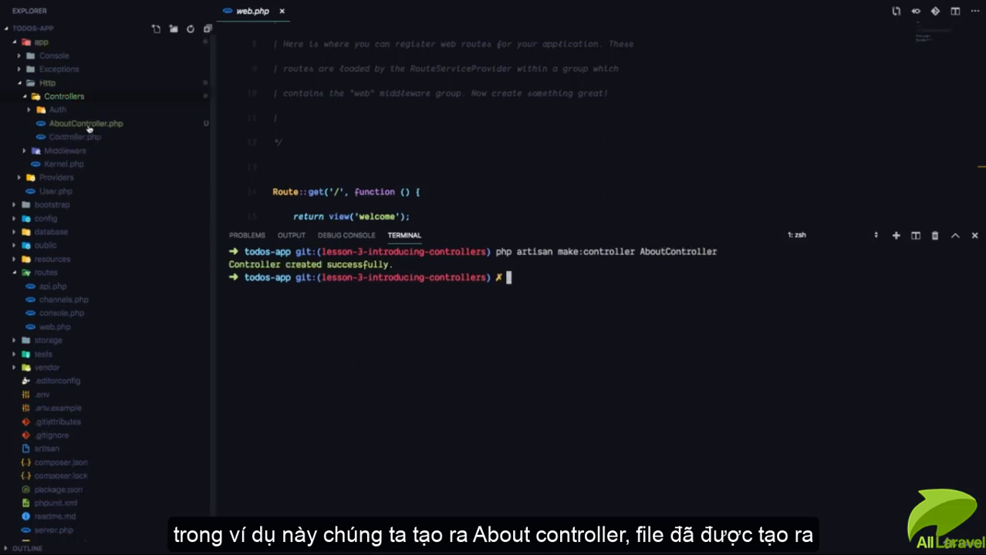
drag(230, 265, 397, 265)
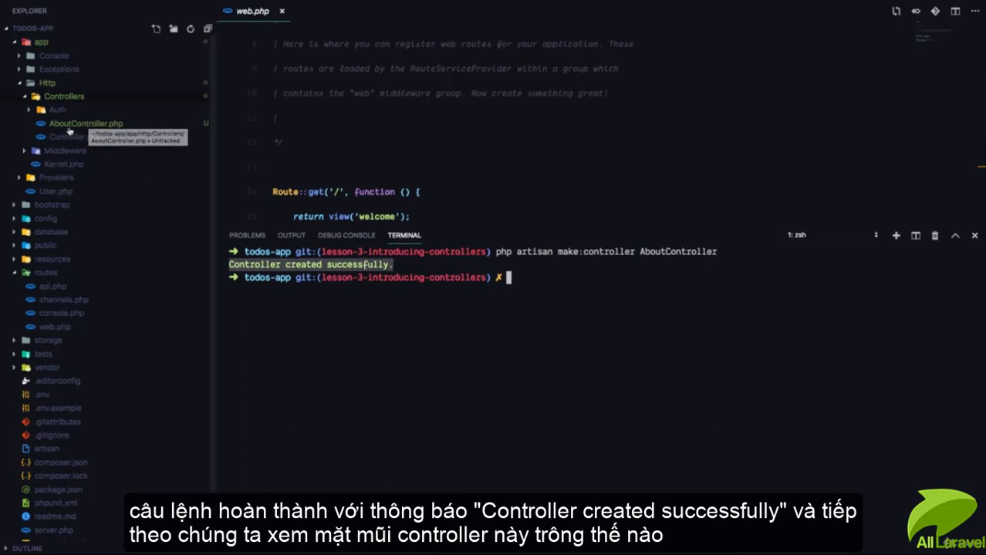
click(86, 123)
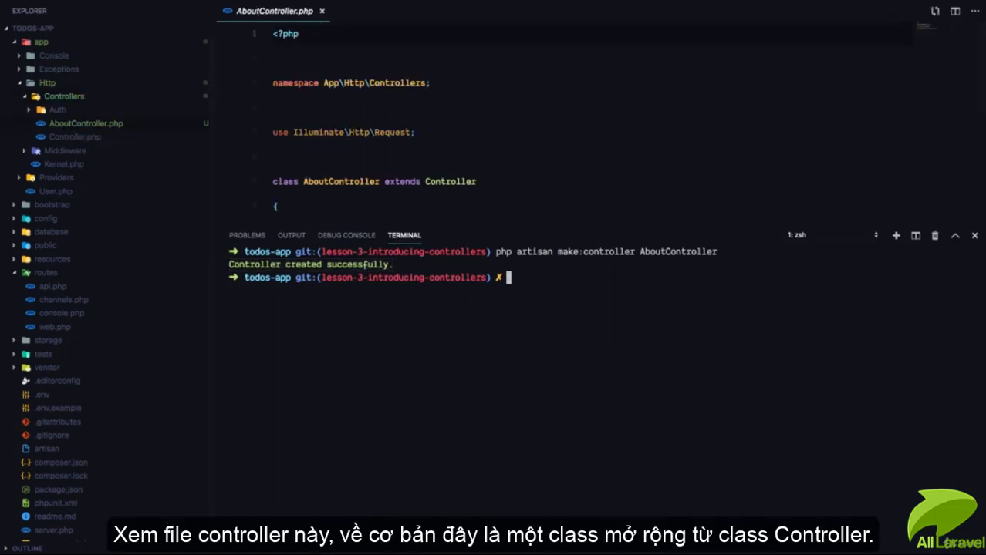
key(ctrl+grave)
double_click(312, 181)
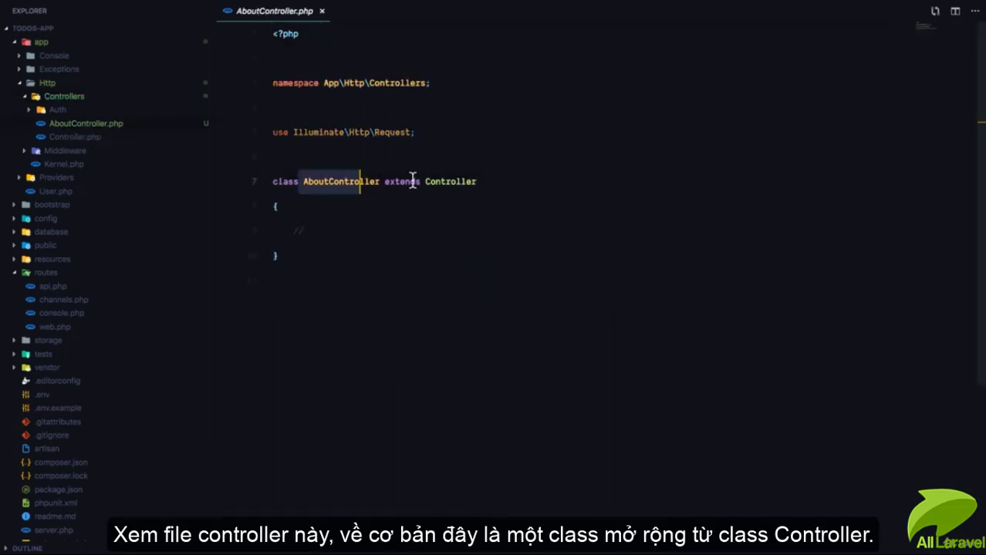
double_click(450, 182)
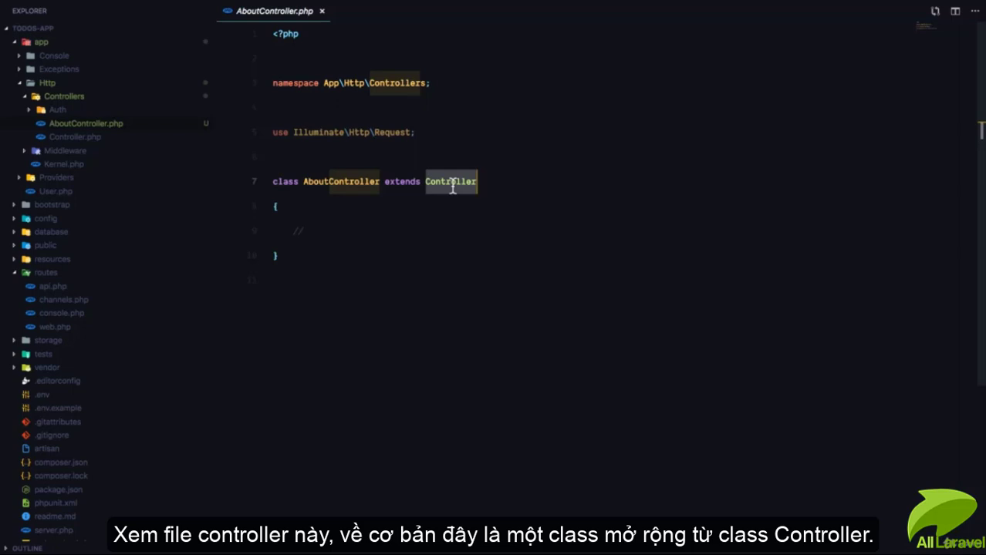
click(100, 139)
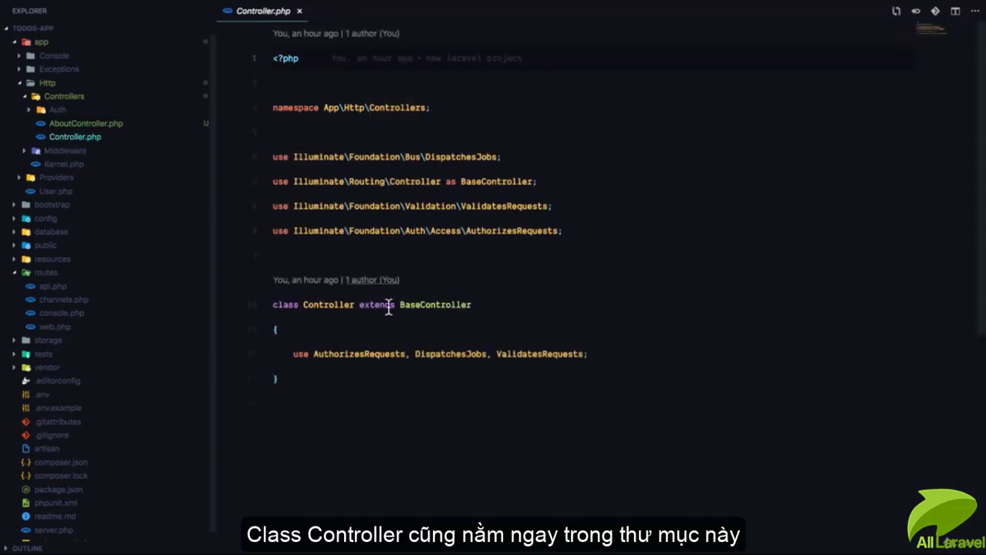
click(302, 305)
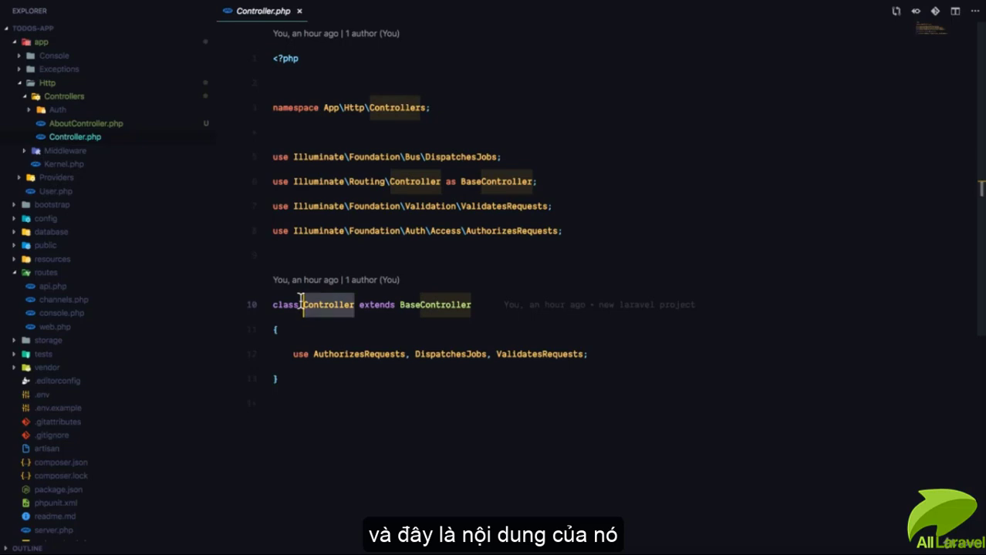
click(74, 125)
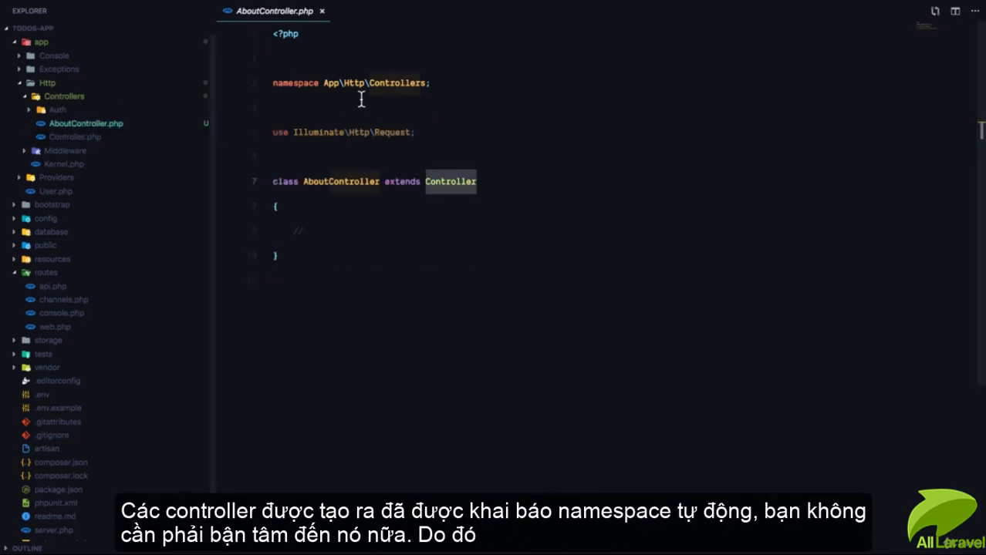
click(245, 181)
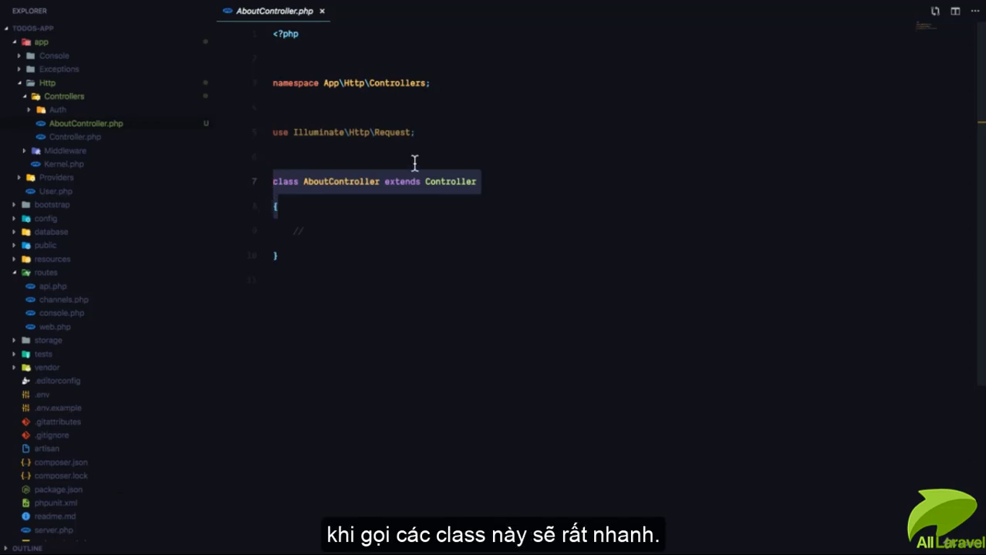
drag(411, 132, 294, 132)
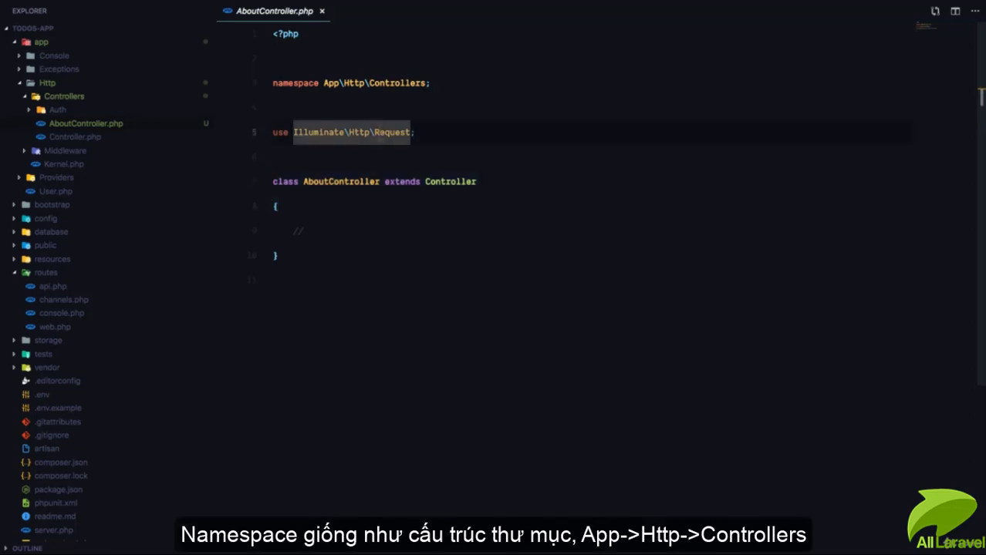
drag(324, 83, 440, 82)
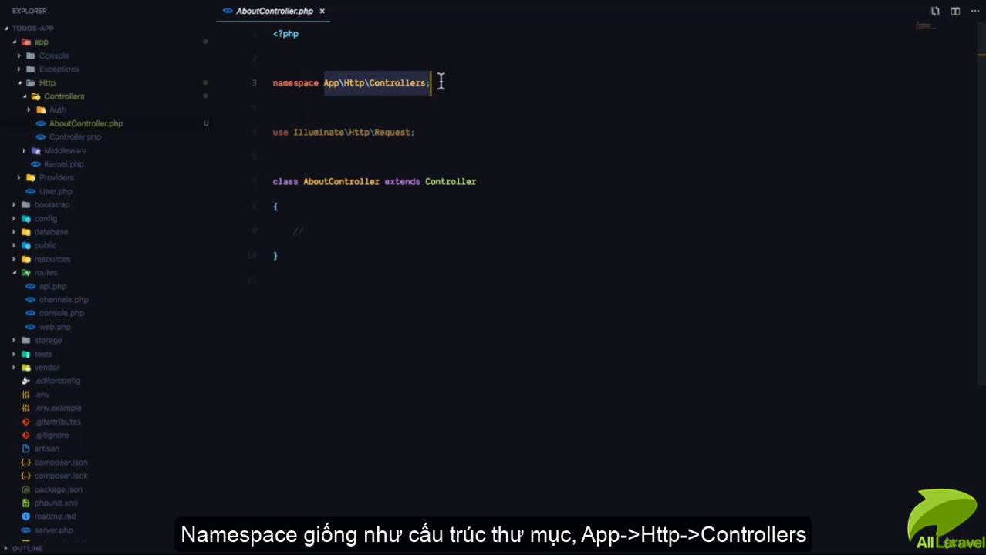
click(374, 105)
key(ctrl+u)
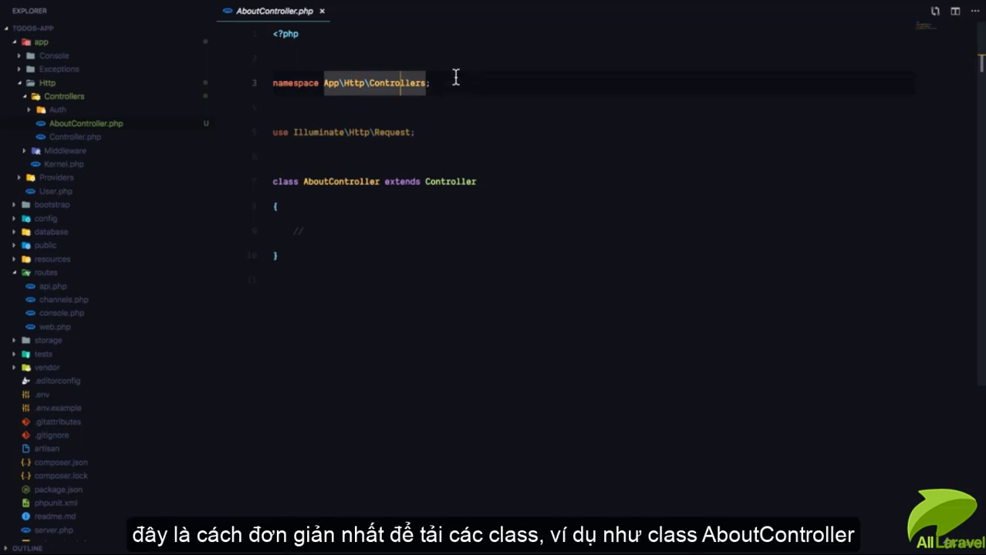
click(76, 136)
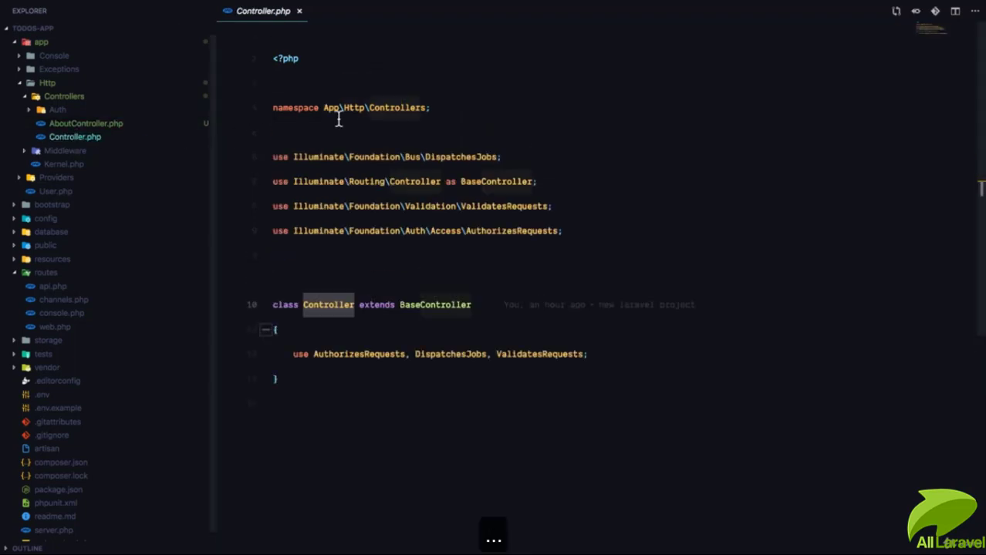
click(85, 124)
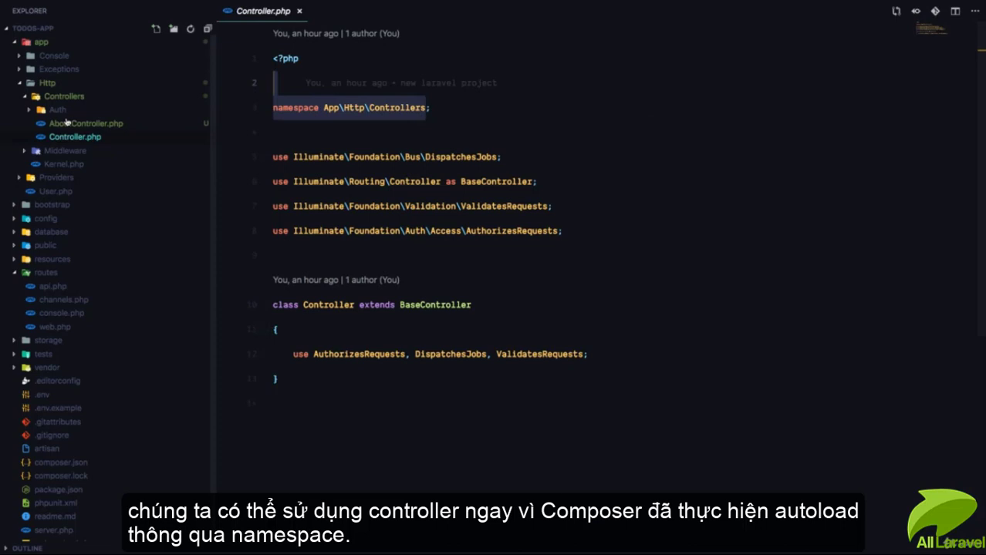
click(475, 181)
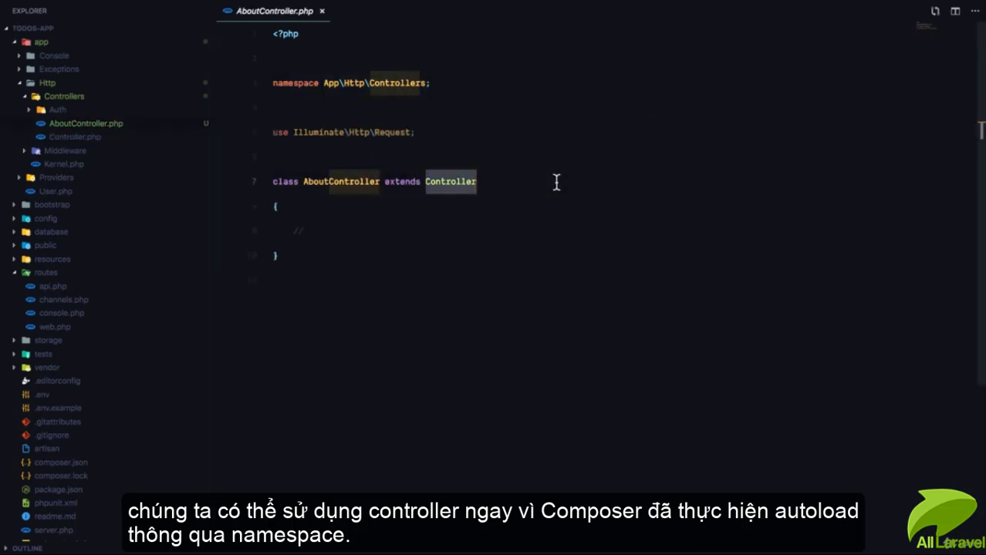
drag(436, 83, 269, 84)
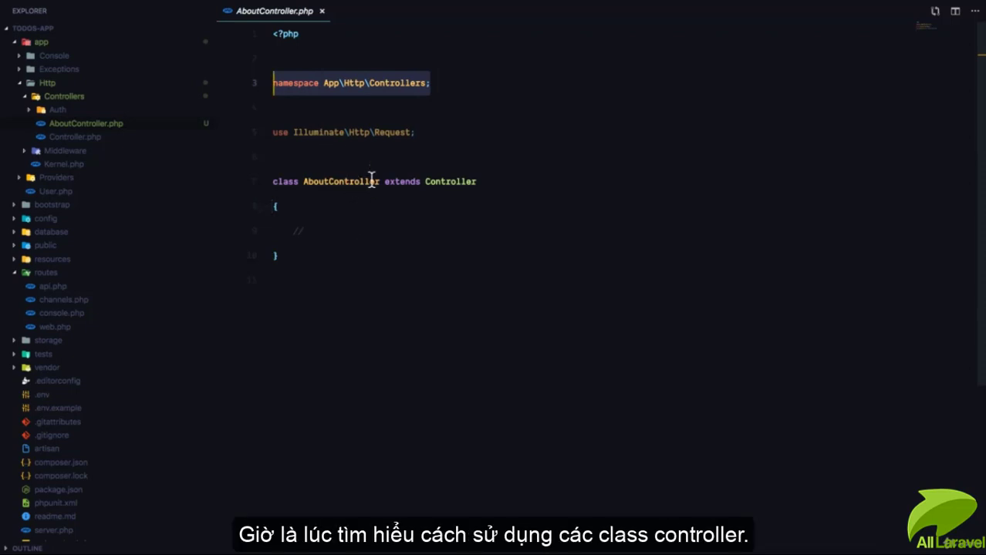
- Switch to web.php and remove the about route's closure
key(ctrl+p)
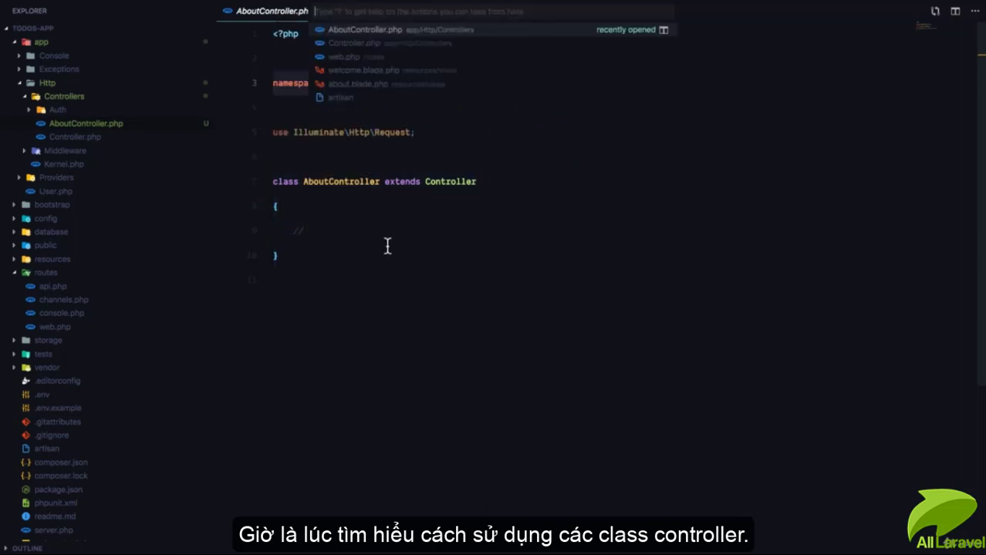
click(359, 57)
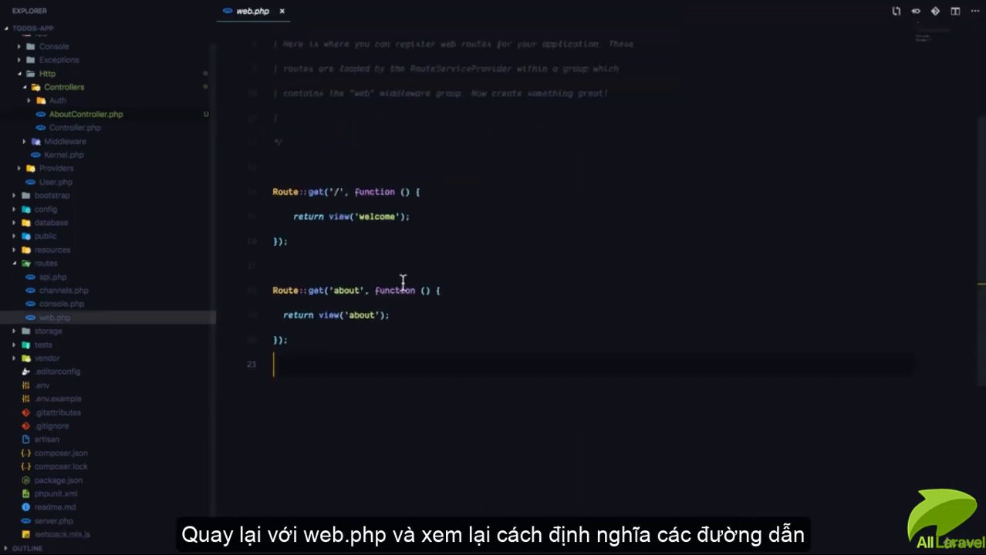
scroll(441, 324, down, 2)
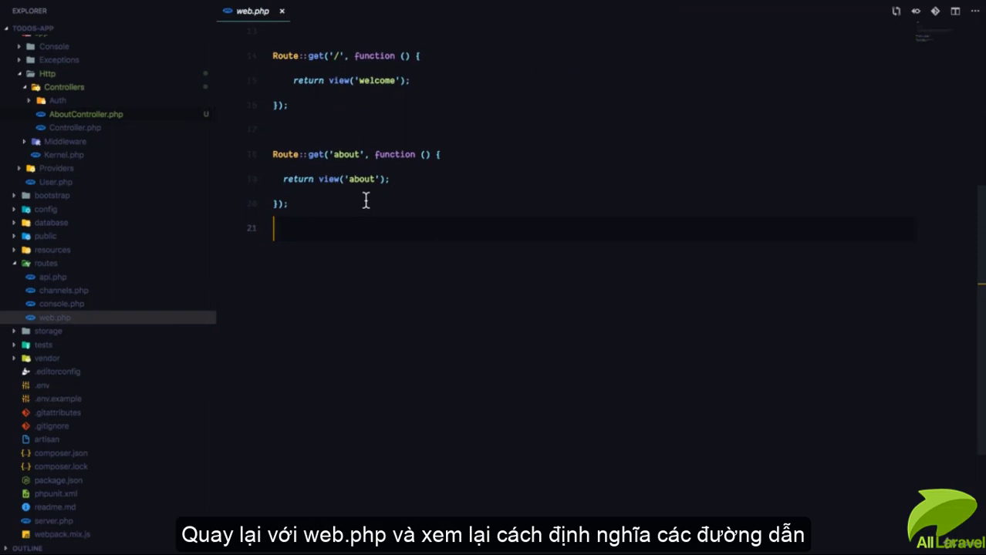
drag(374, 154, 273, 203)
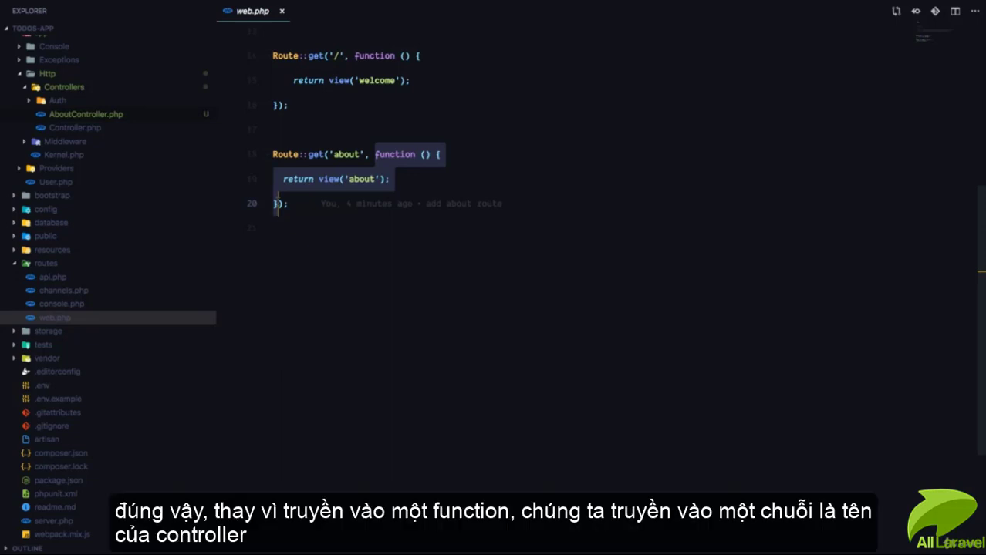
key(BackSpace)
text(')
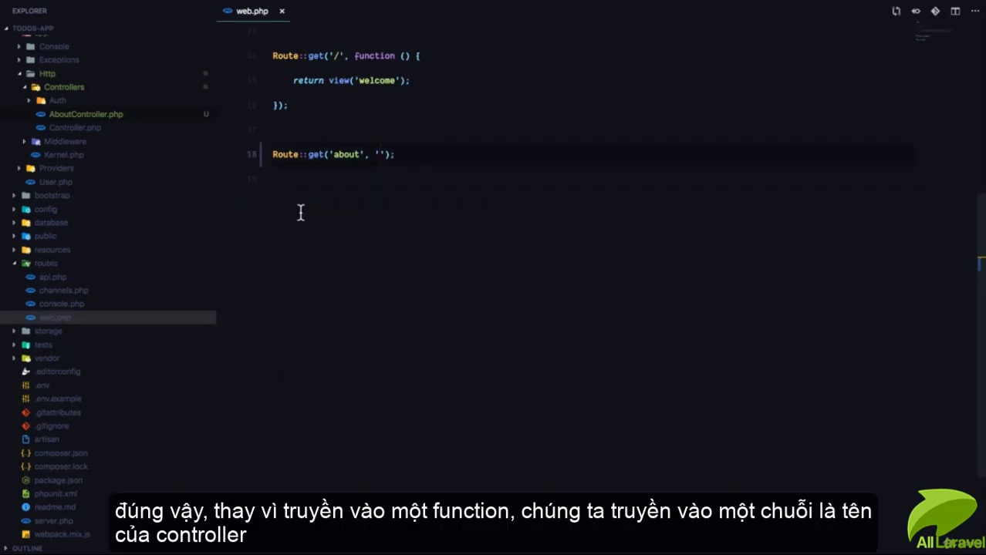
text(About)
text(Controller)
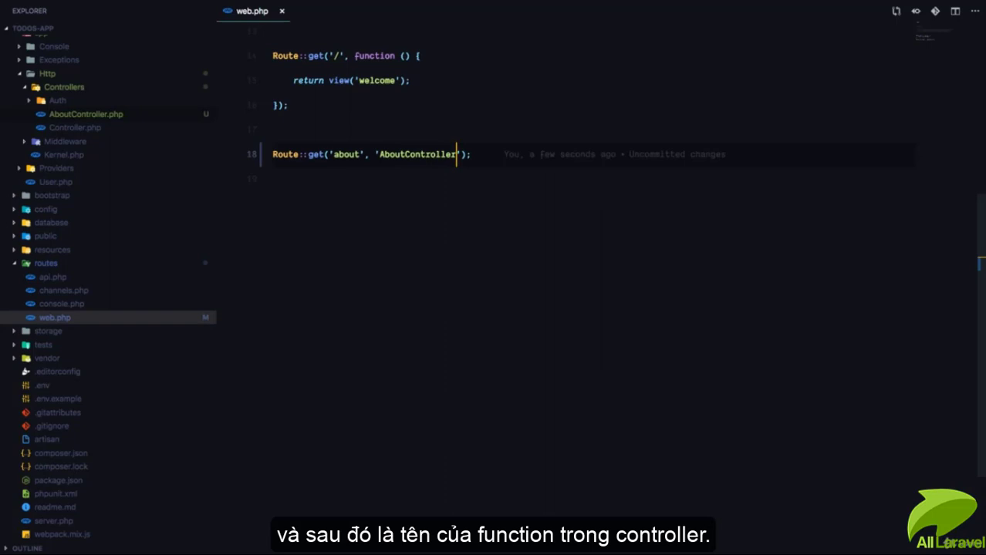
text(@)
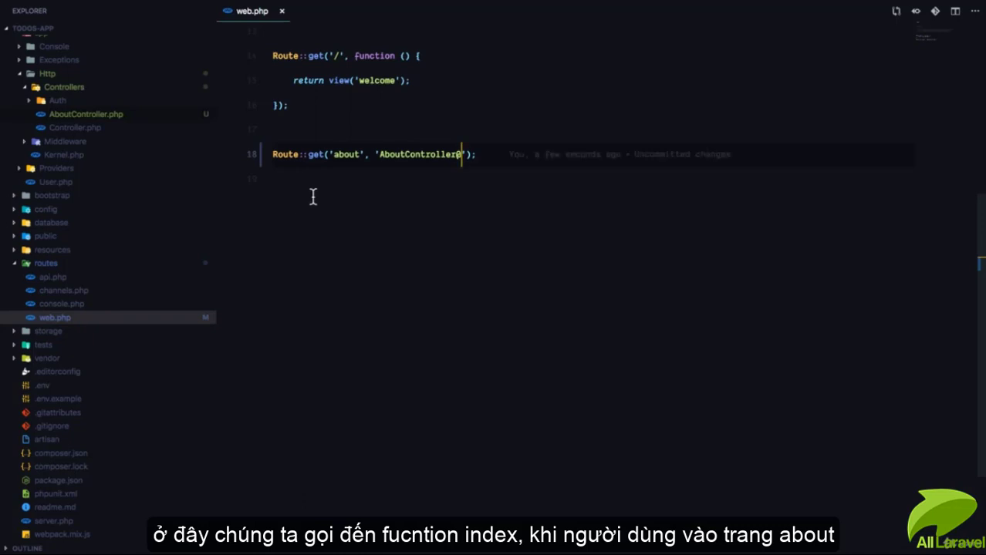
text(index)
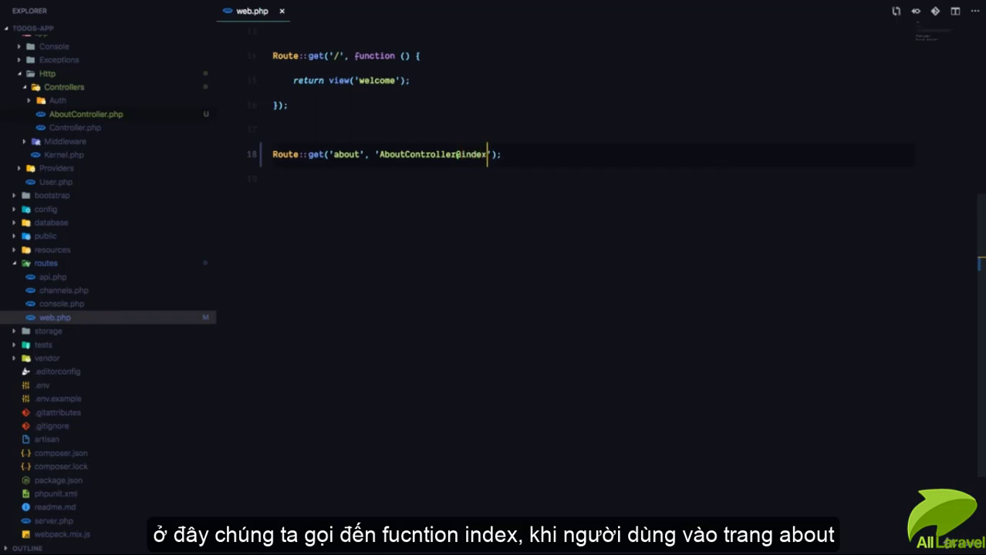
- Point the about route to 'AboutController@index' and review its URI, controller and method
click(348, 213)
double_click(345, 150)
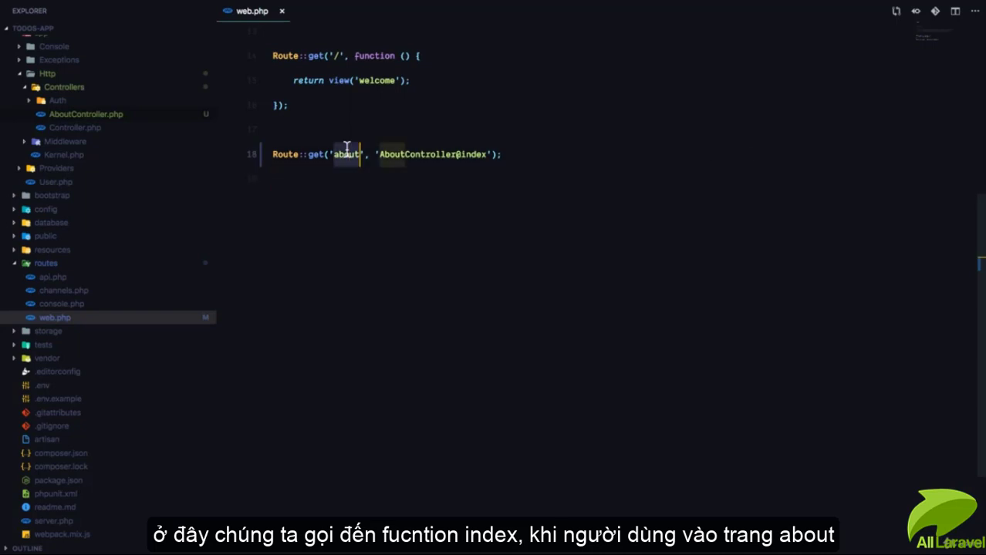
double_click(429, 154)
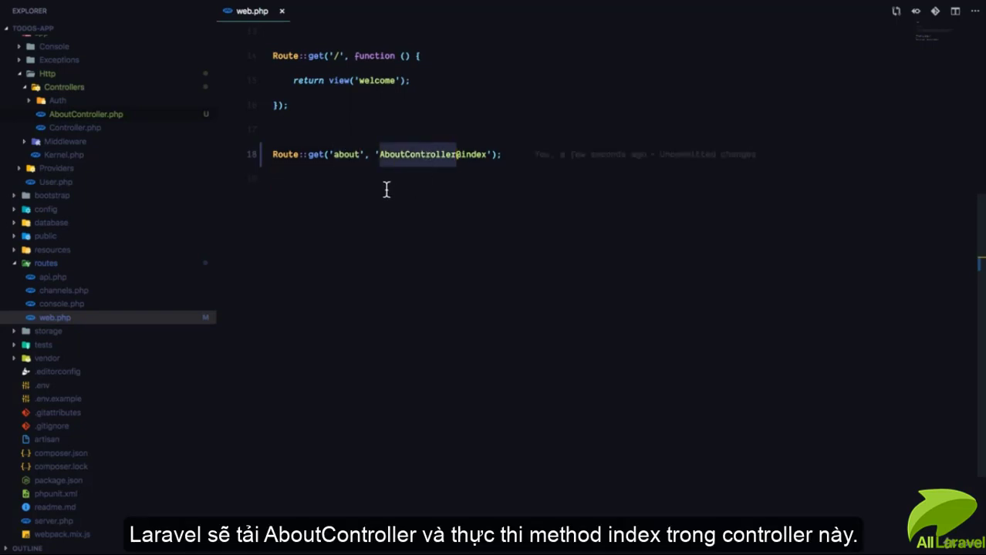
double_click(475, 157)
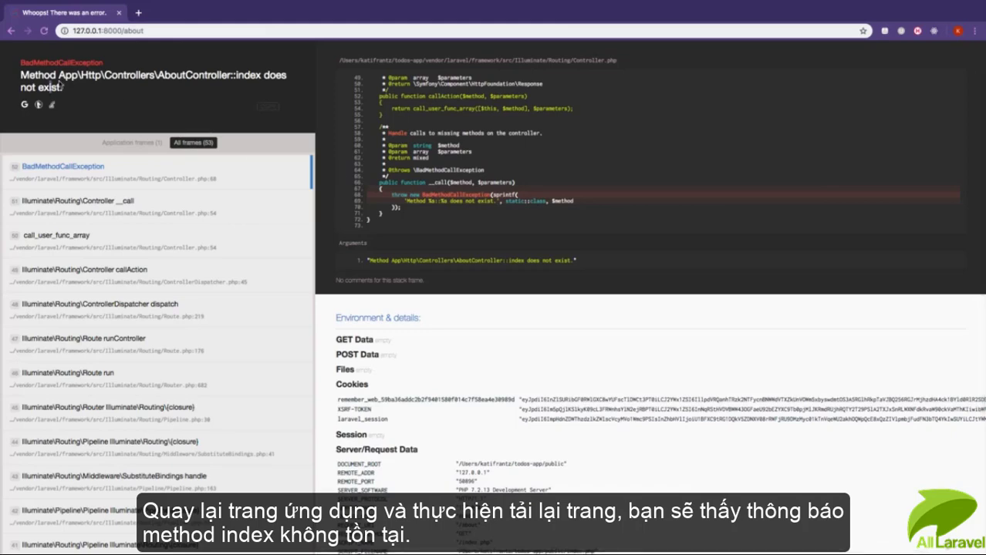
- Read Chrome's BadMethodCallException that AboutController::index does not exist
drag(59, 85, 152, 75)
click(254, 83)
double_click(248, 75)
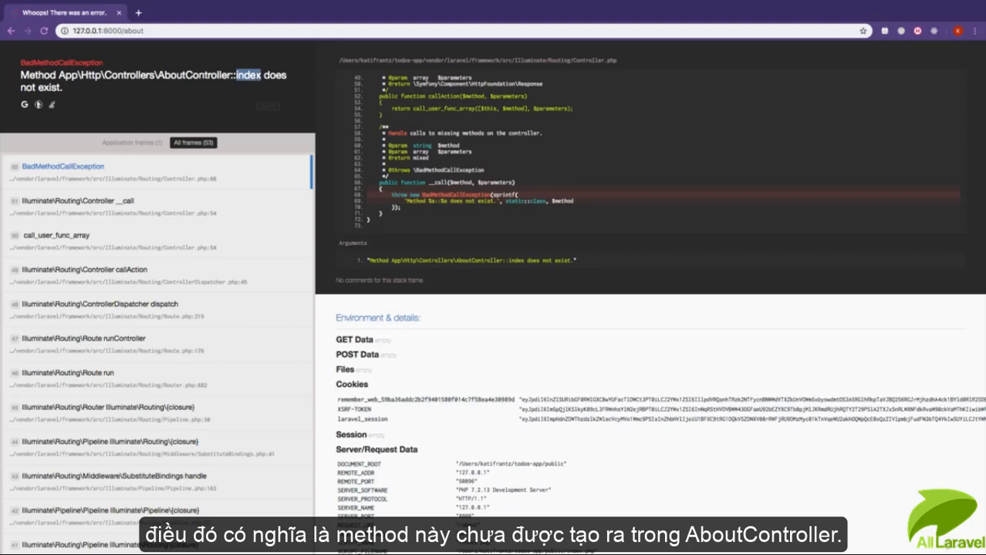
drag(230, 75, 151, 74)
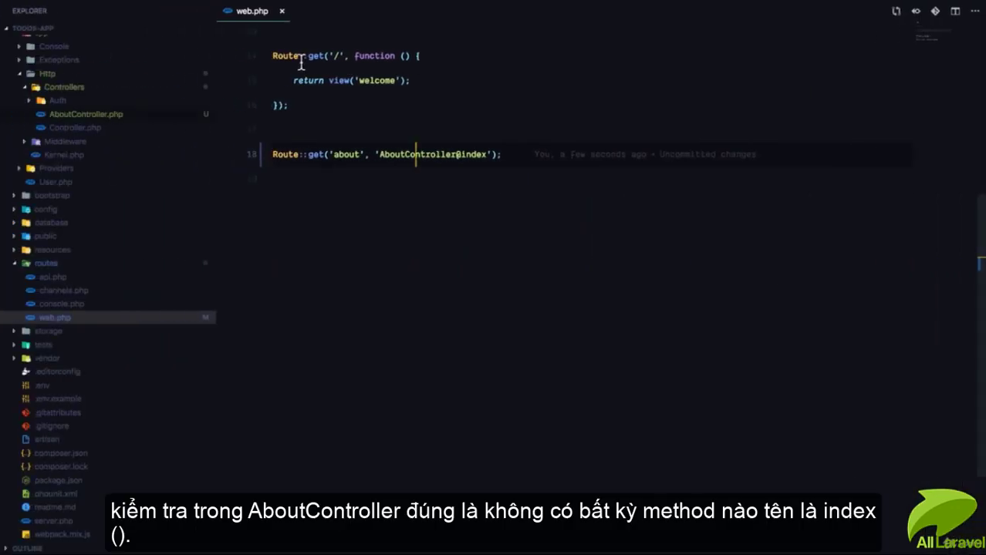
- Replace AboutController's placeholder comment with a public function index() method
click(92, 115)
click(345, 209)
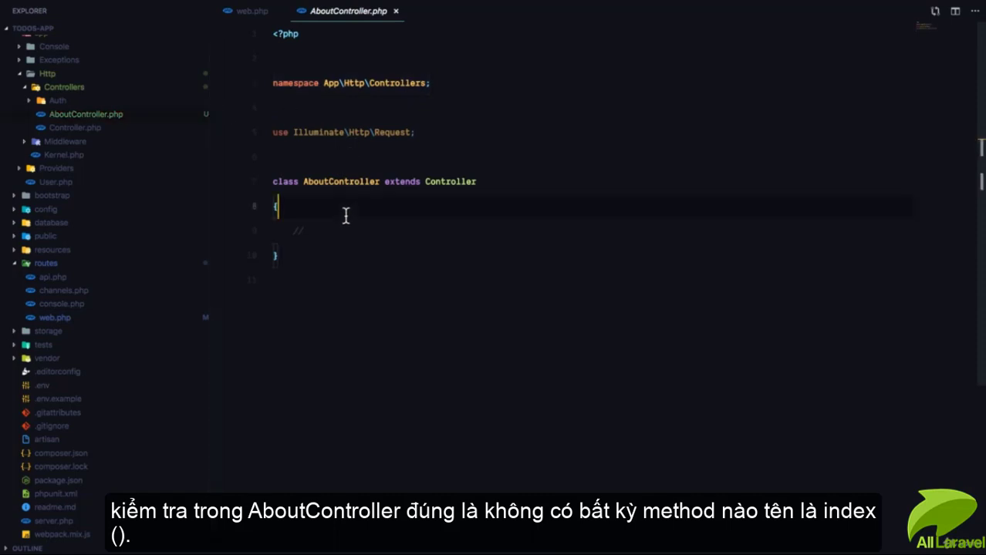
click(349, 230)
key(BackSpace)
key(BackSpace)
text(pu)
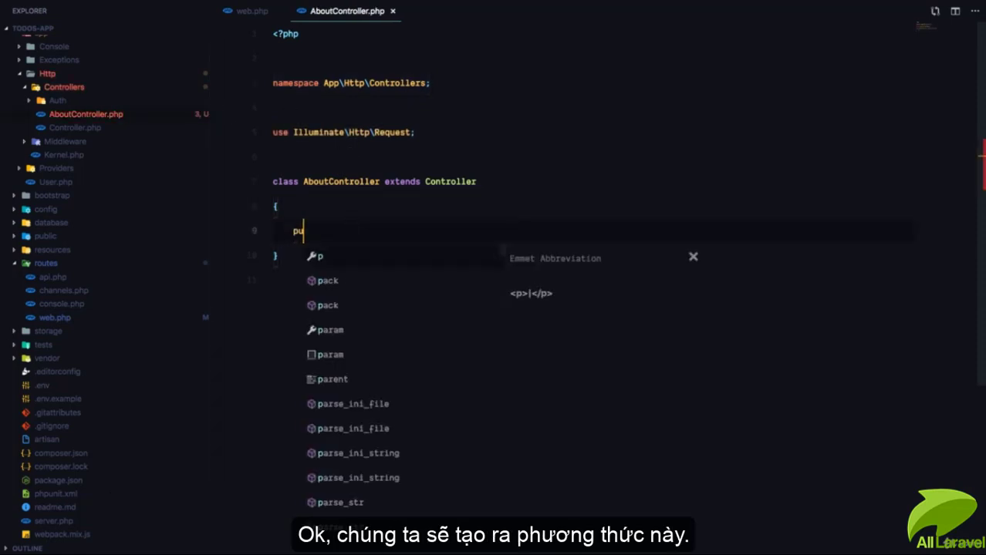
text(blic function inde)
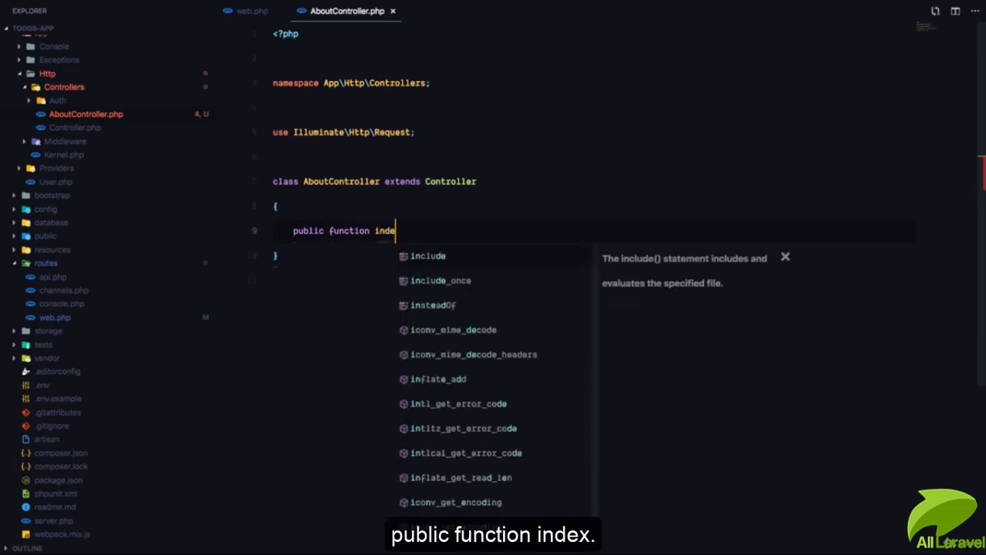
text(x())
key(Return)
text({)
key(Return)
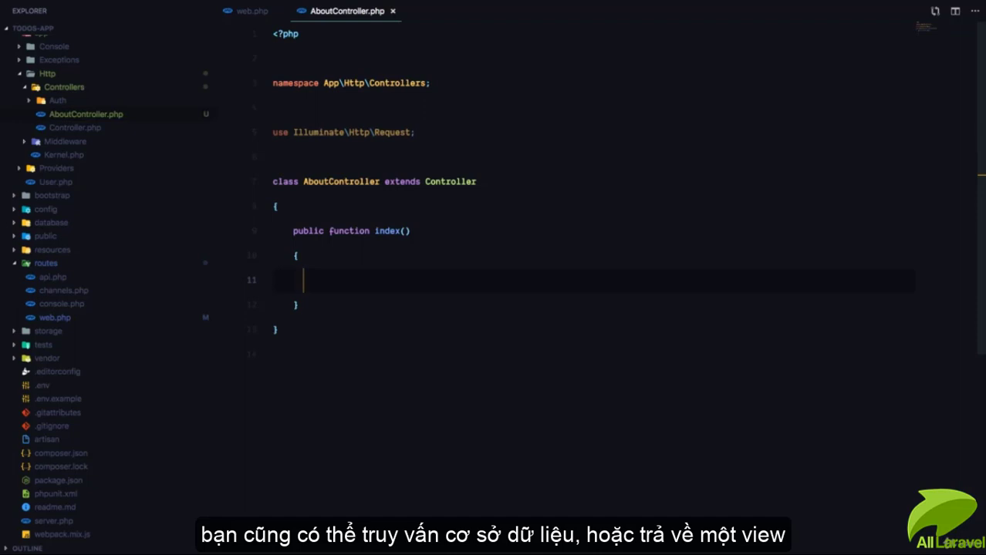
text(retur)
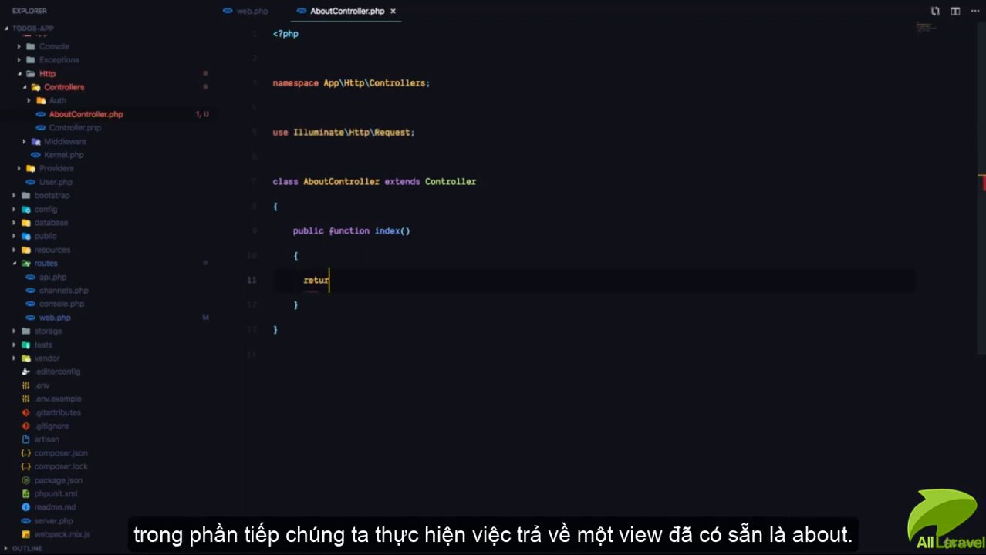
text(n view(')
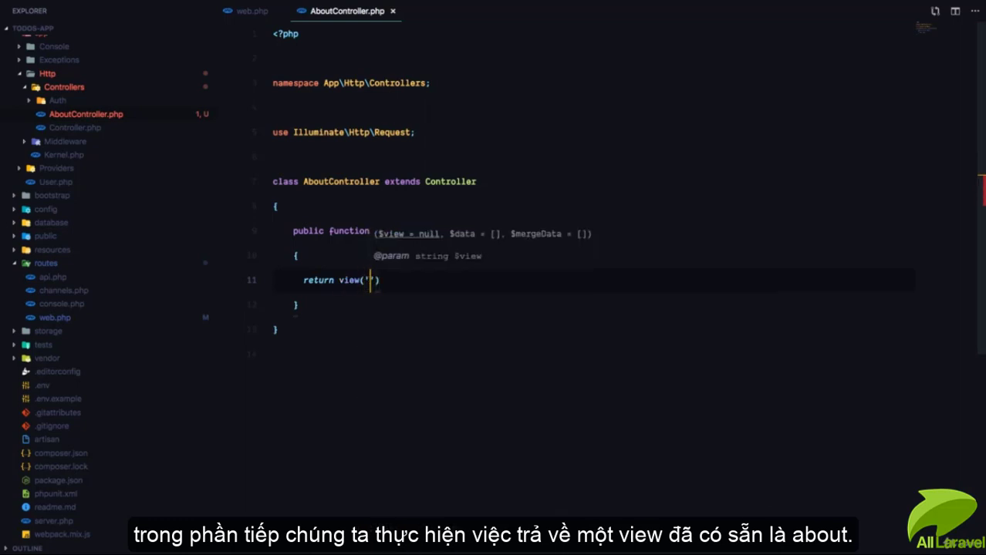
text(ab)
text(');)
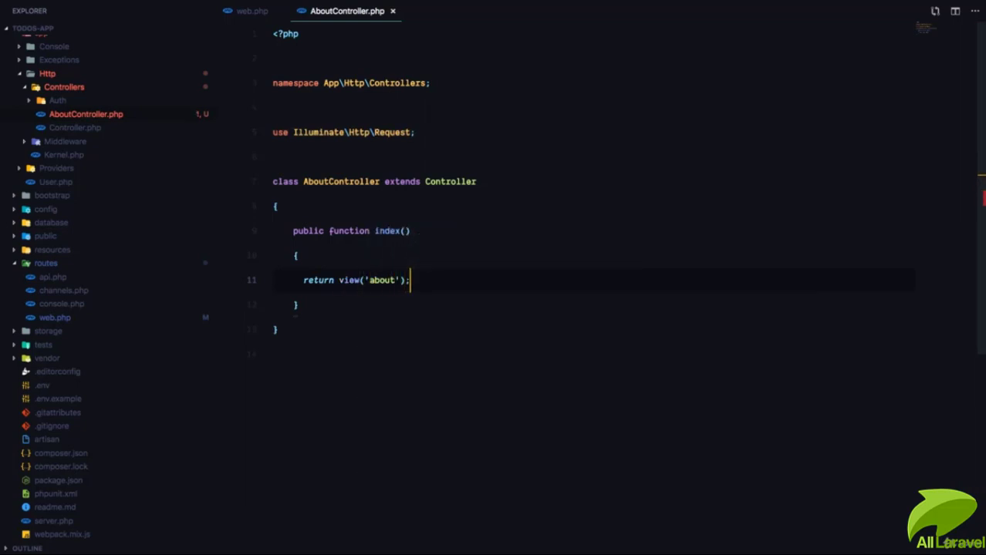
- Have index return view('about') and reload /about to show 'The About page'
double_click(393, 230)
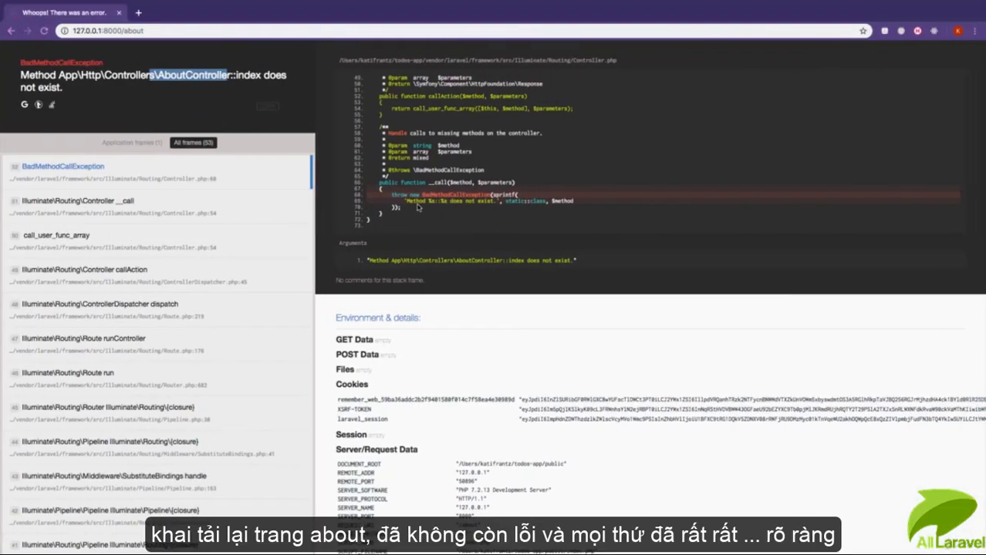
click(418, 207)
key(ctrl+r)
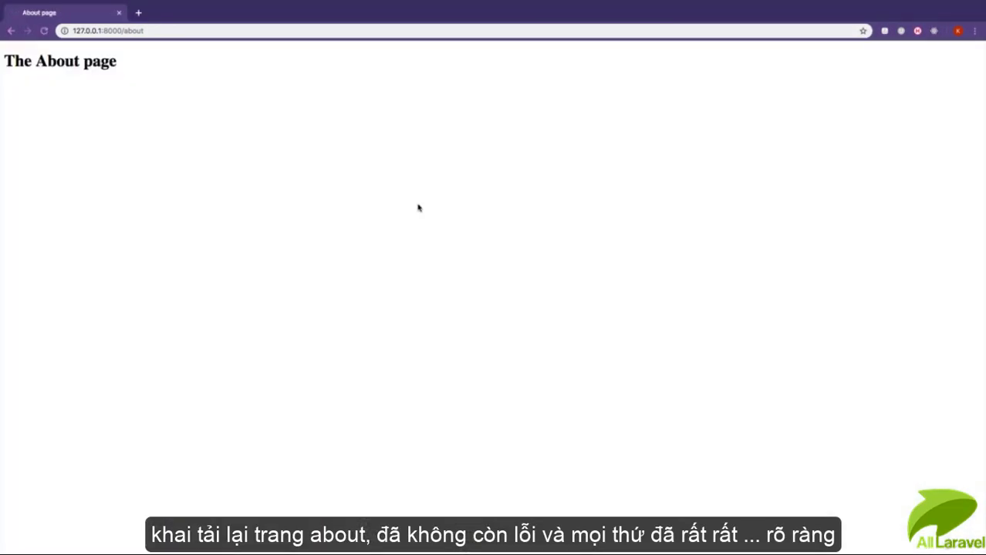
key(super+Tab)
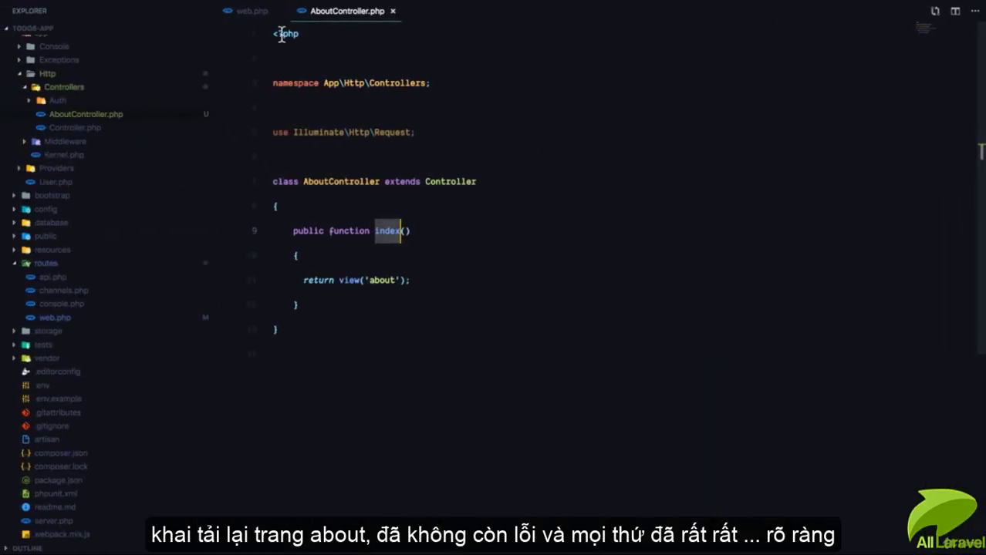
click(249, 12)
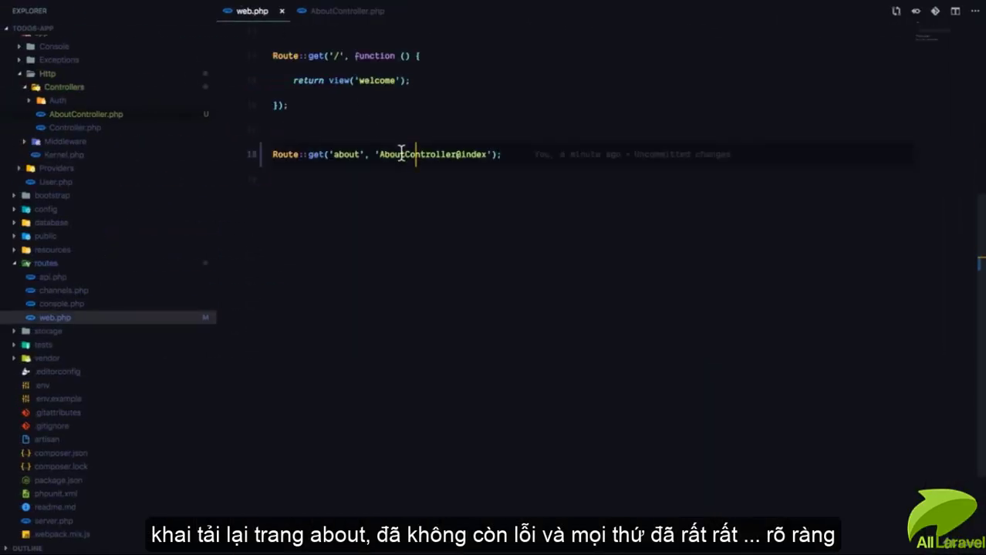
click(396, 183)
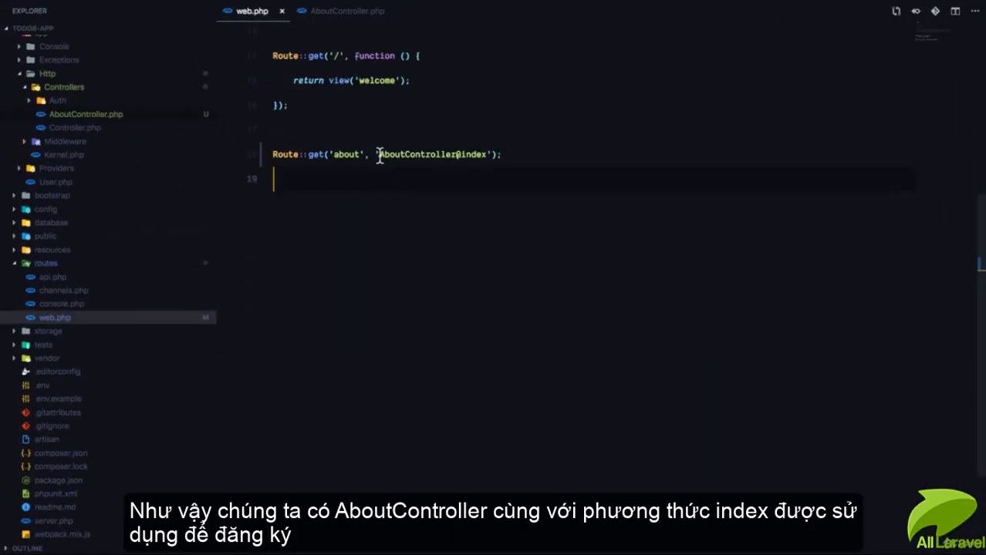
double_click(380, 155)
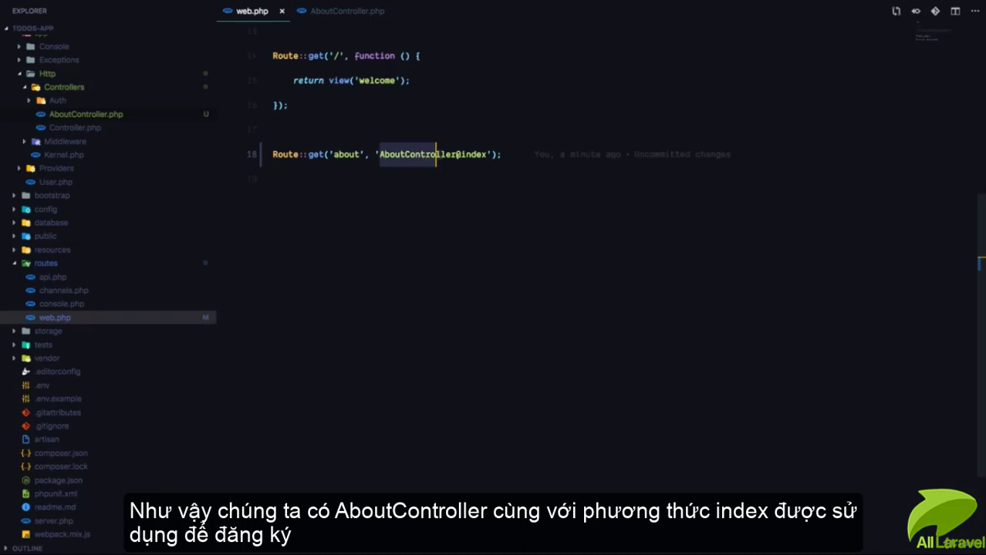
double_click(473, 155)
scroll(473, 155, up, 5)
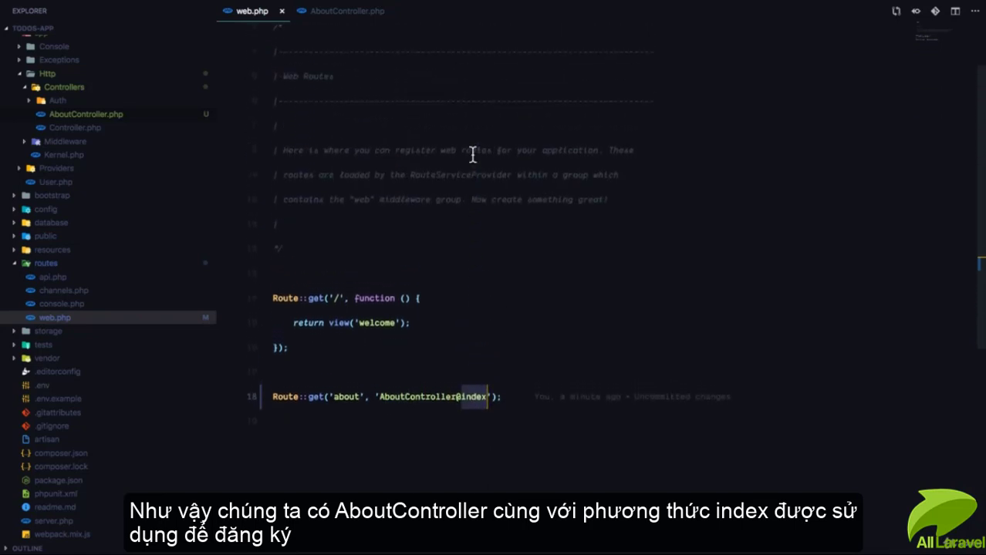
drag(528, 400, 272, 396)
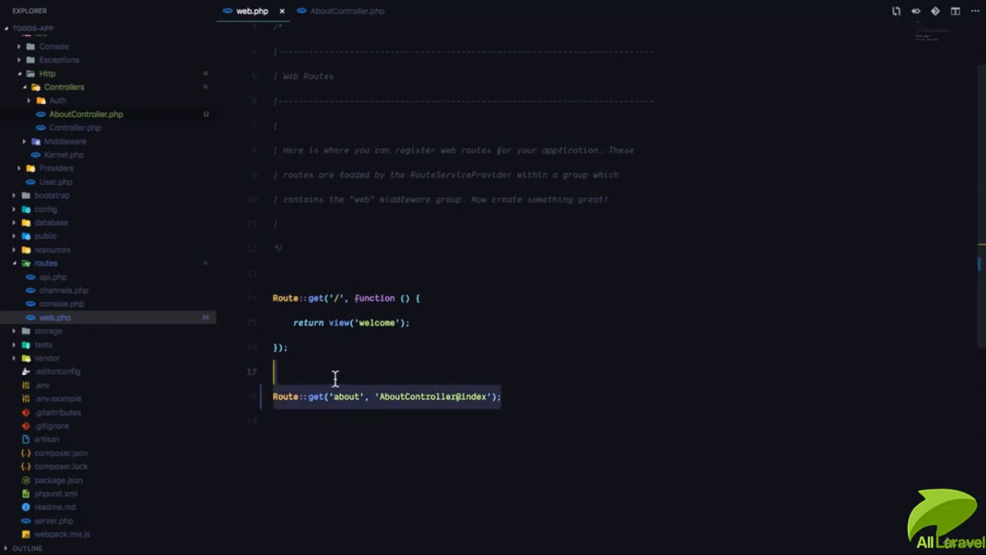
mouse_move(278, 349)
mouse_down()
mouse_move(370, 298)
mouse_move(355, 287)
mouse_up()
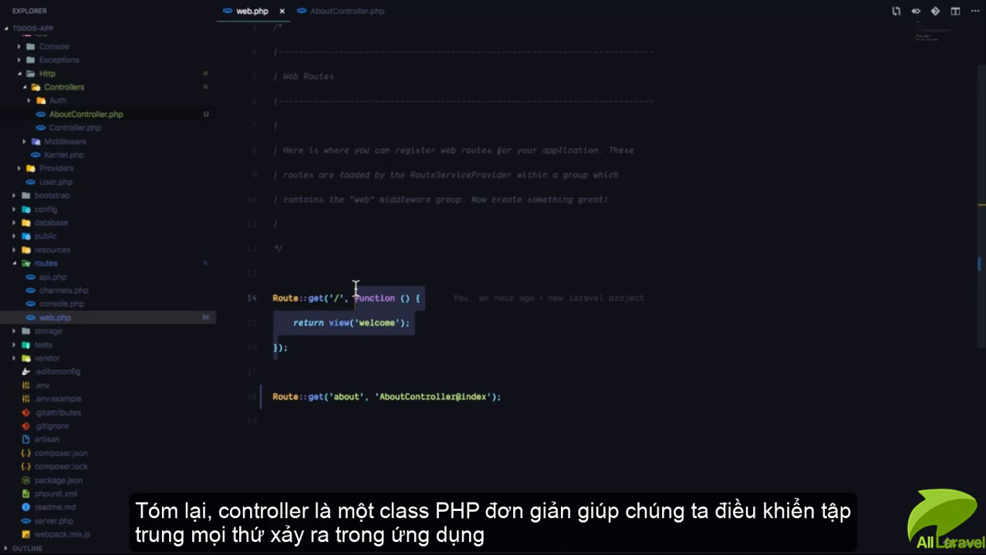
scroll(355, 285, down, 3)
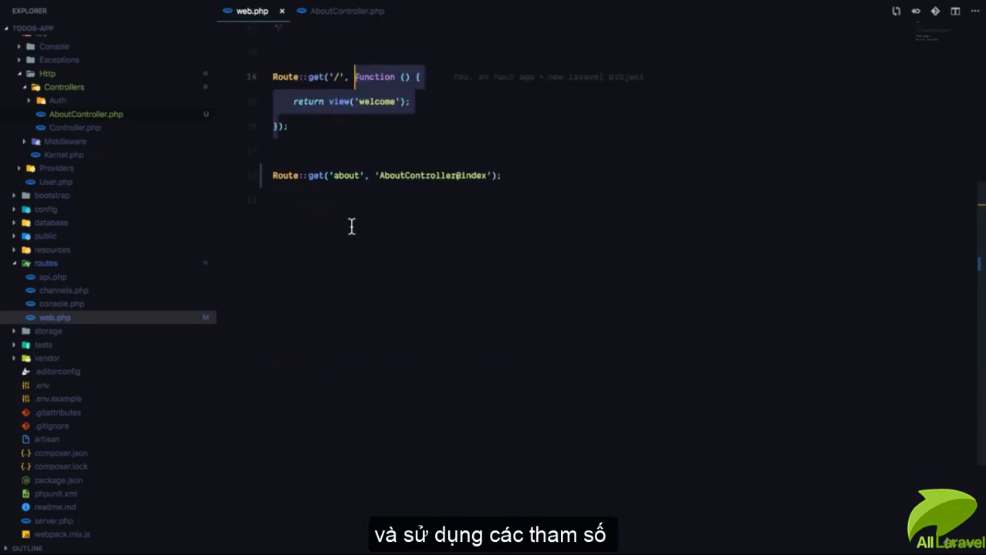
double_click(351, 175)
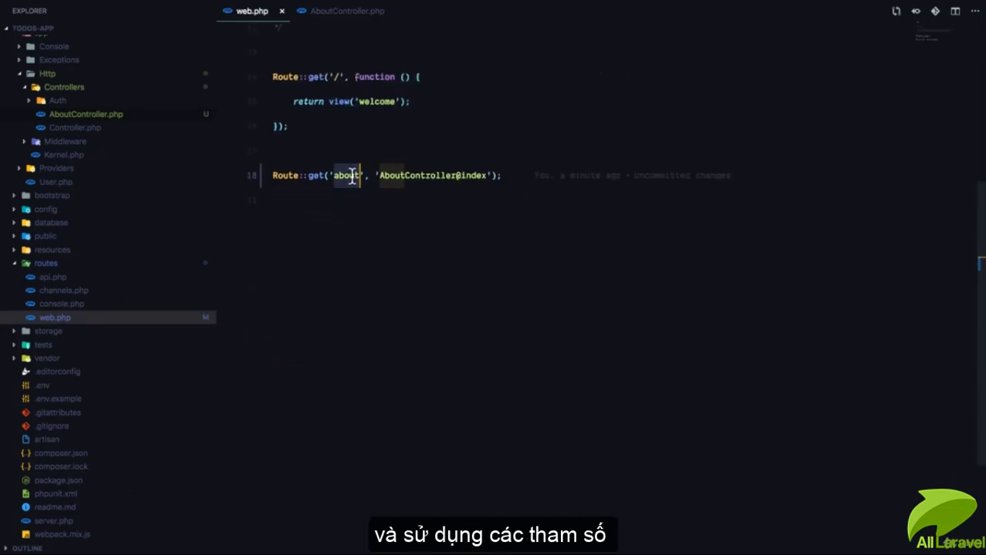
double_click(411, 182)
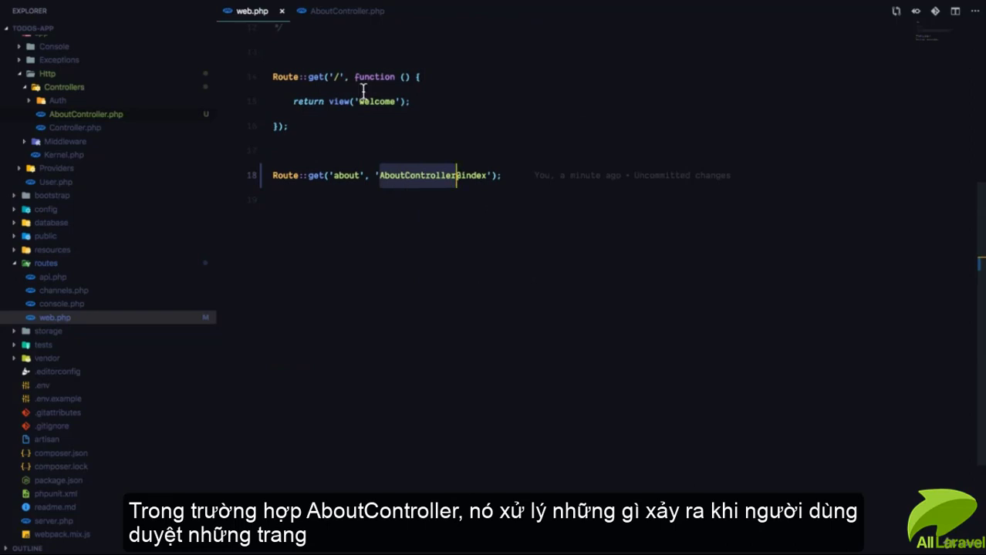
double_click(345, 176)
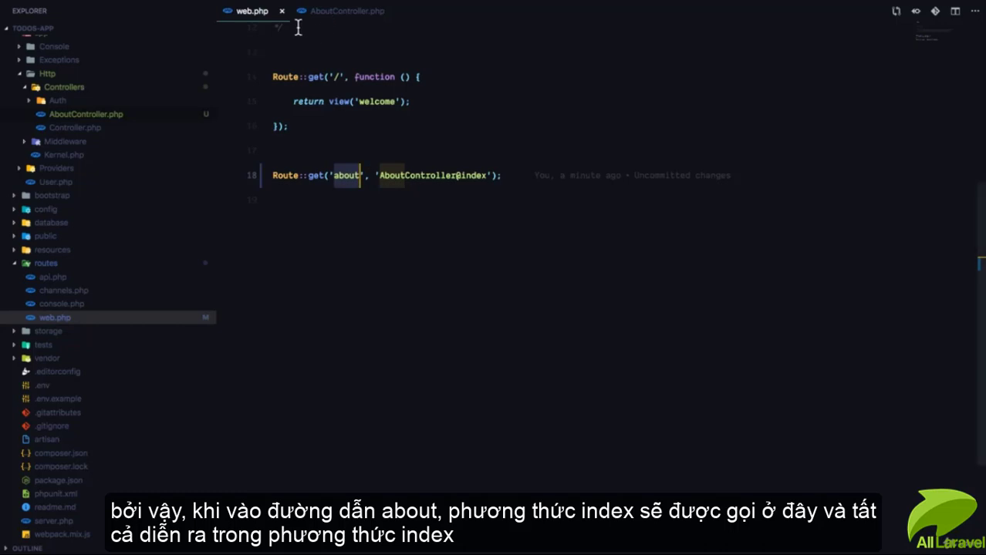
double_click(484, 176)
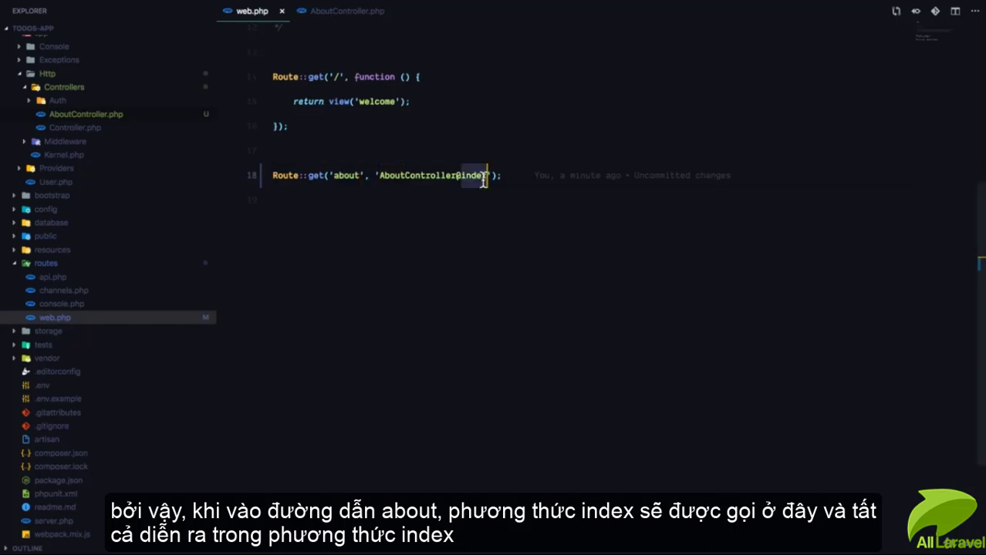
click(361, 15)
drag(327, 257, 301, 225)
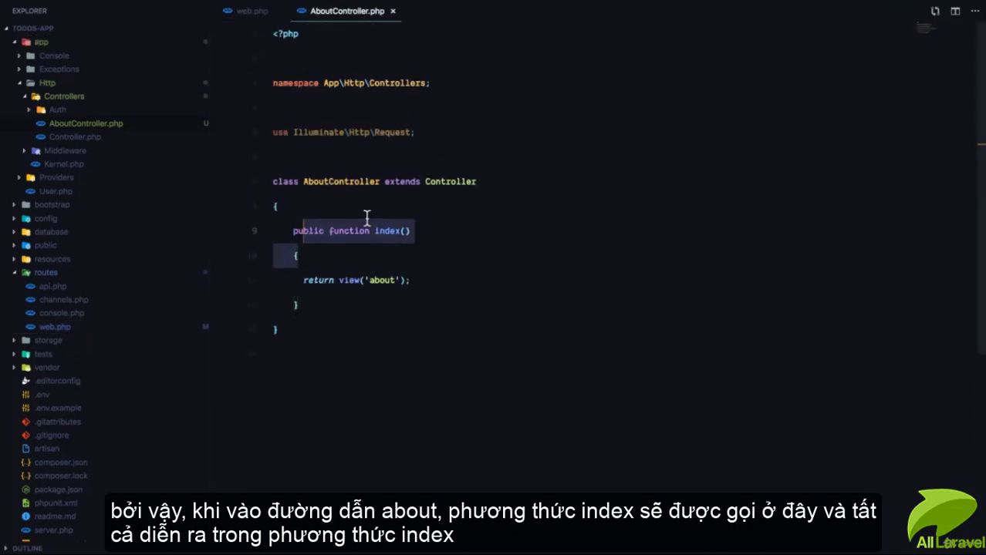
click(459, 234)
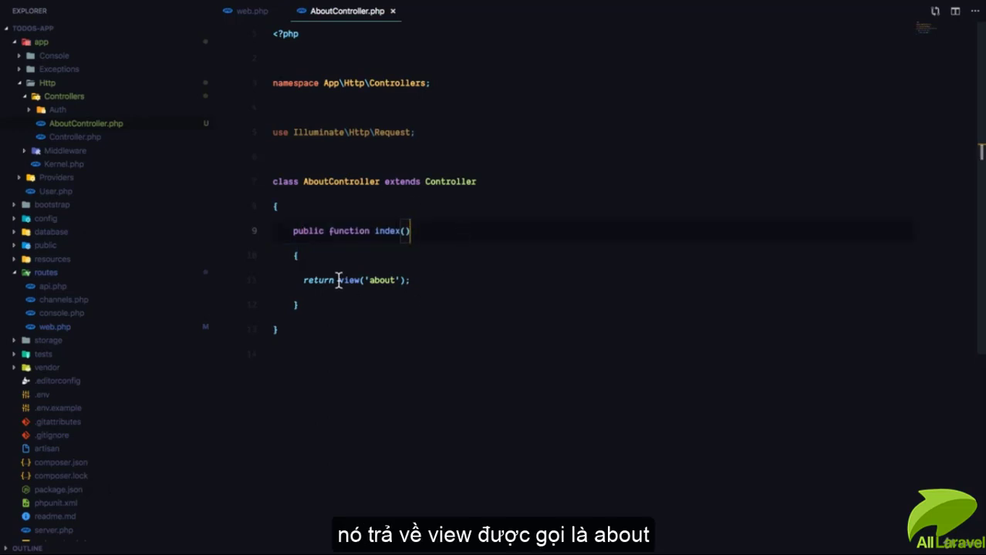
drag(338, 280, 464, 275)
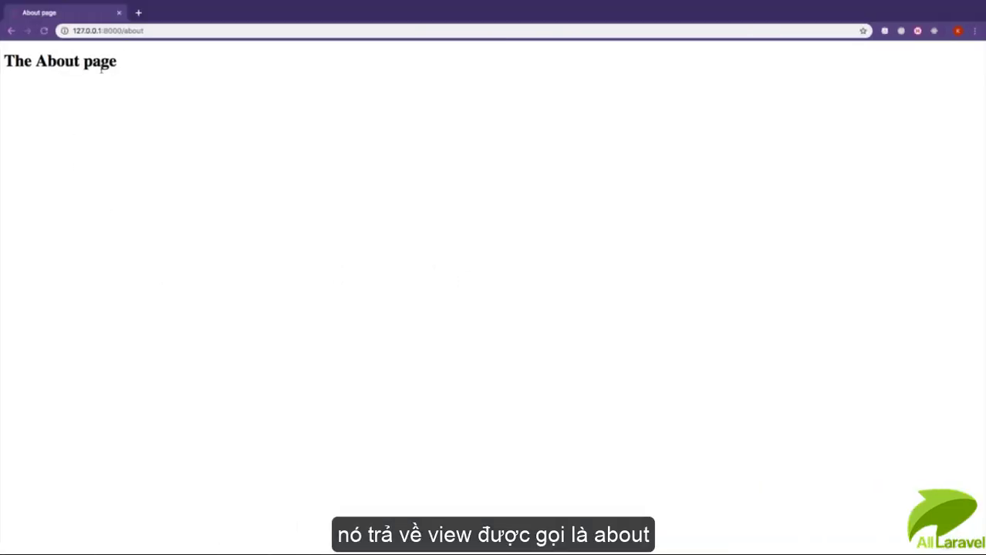